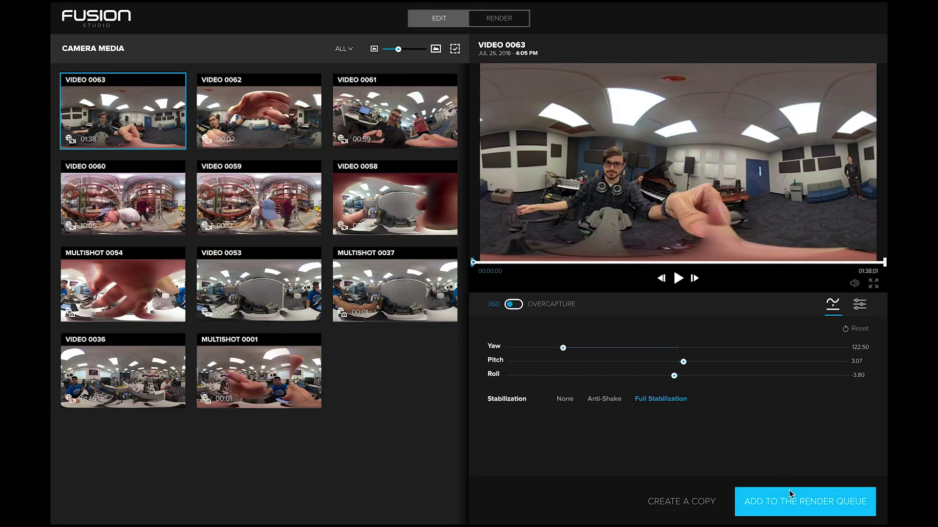
Queue VIDEO 0063 in Fusion Studio and start rendering all queued videos
{"action": "left_click", "coordinate": [789, 494]}
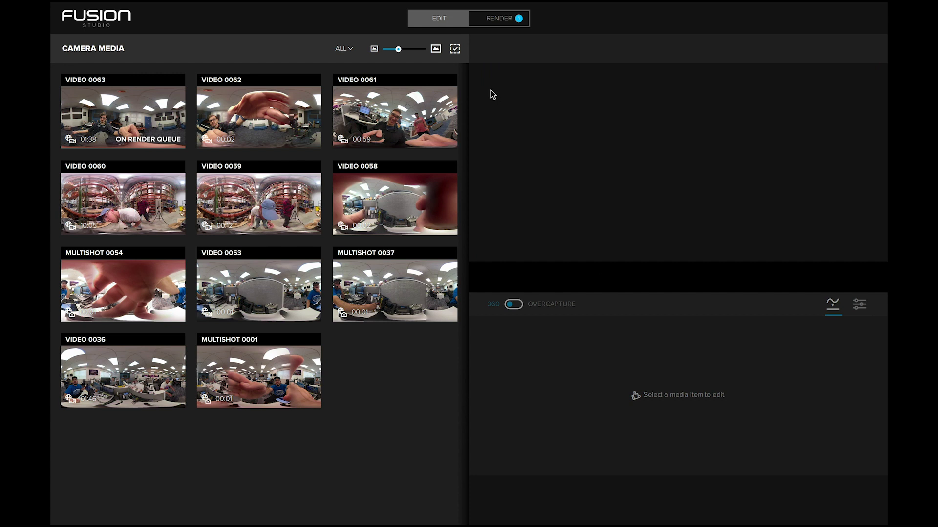
{"action": "left_click", "coordinate": [502, 22]}
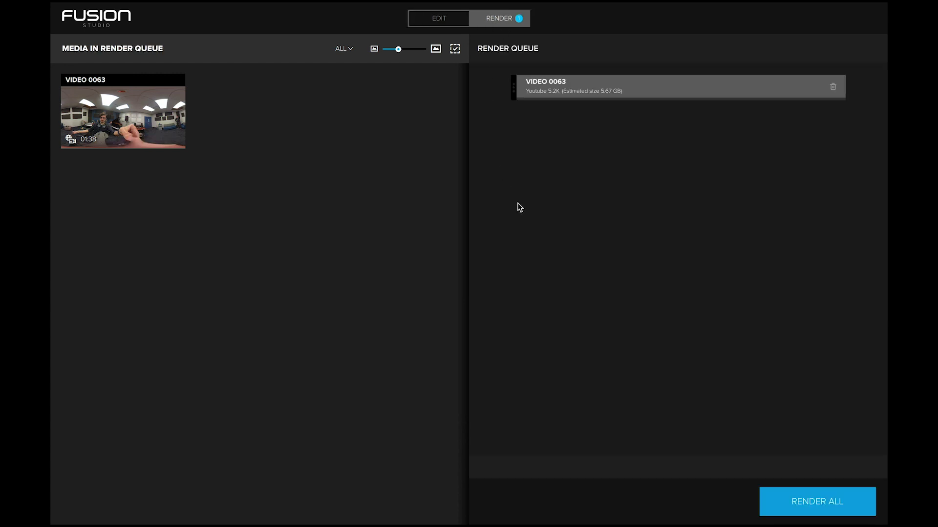
{"action": "left_click", "coordinate": [801, 501]}
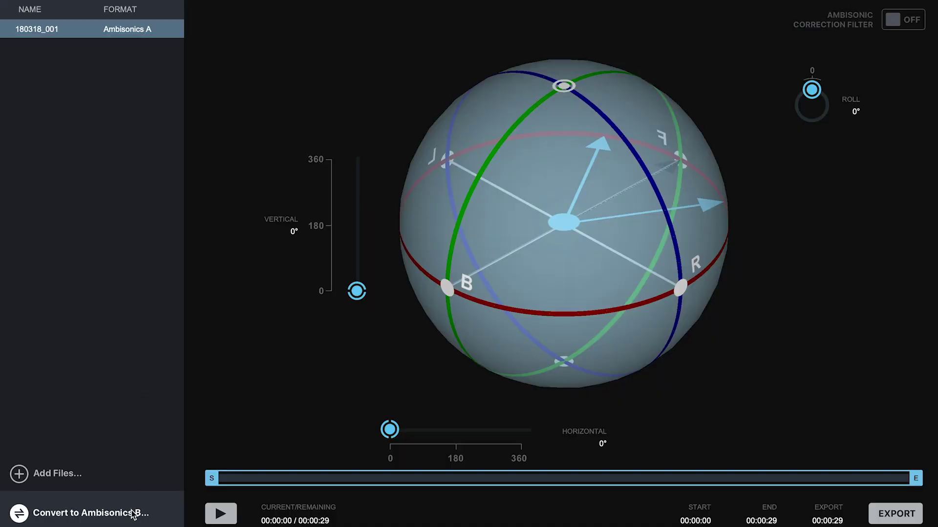
Set recording 180318_001 to convert to Ambisonics B-format as AmbiX and confirm
{"action": "left_click", "coordinate": [132, 512]}
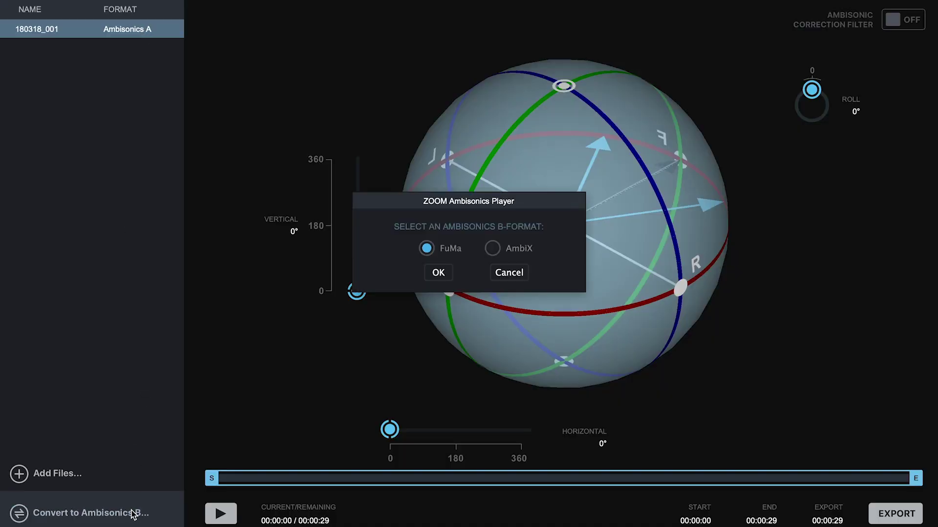
{"action": "left_click", "coordinate": [492, 248]}
{"action": "left_click", "coordinate": [440, 272]}
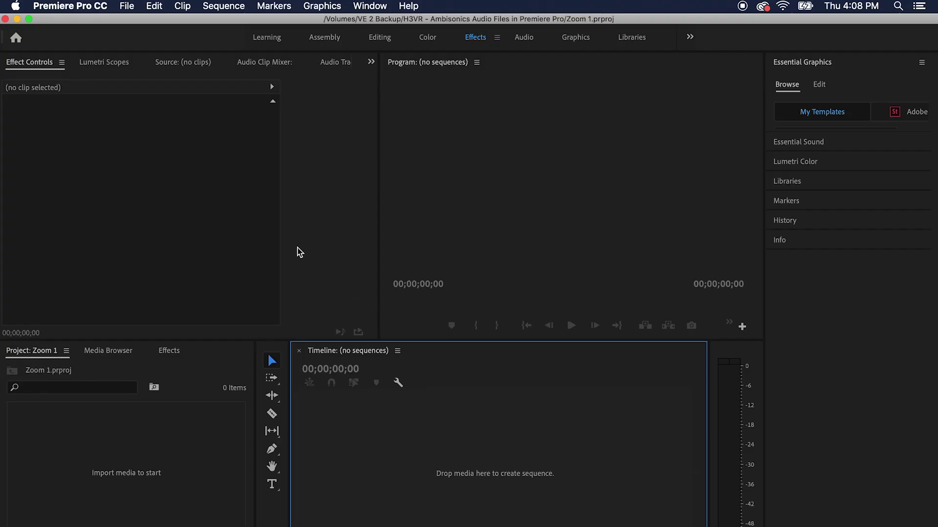
Start a new sequence from the File menu and show its Settings page
{"action": "left_click", "coordinate": [127, 6]}
{"action": "left_click", "coordinate": [128, 6]}
{"action": "mouse_move", "coordinate": [184, 44]}
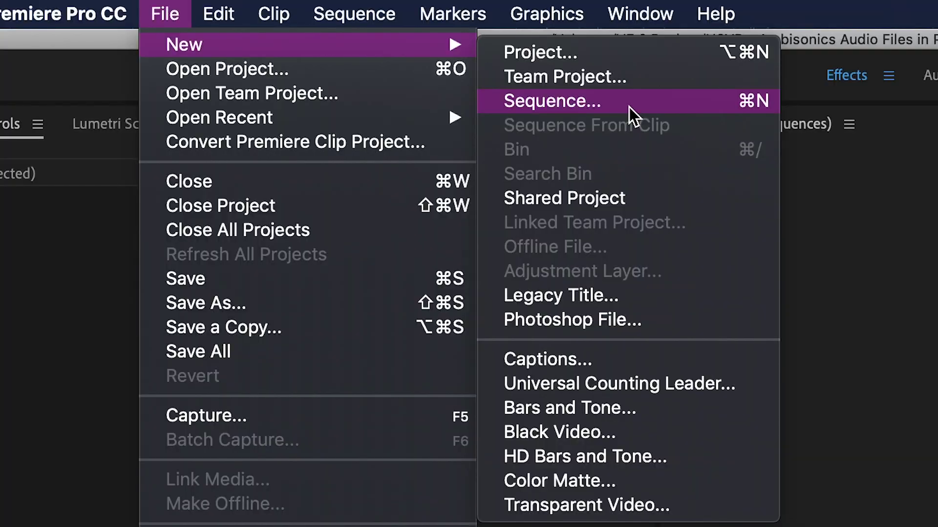
{"action": "left_click", "coordinate": [629, 107]}
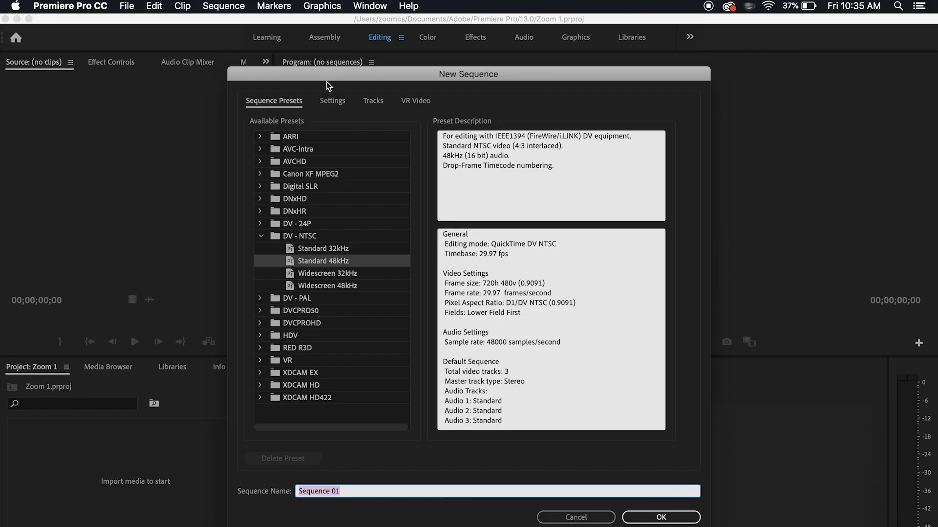
{"action": "left_click", "coordinate": [332, 100]}
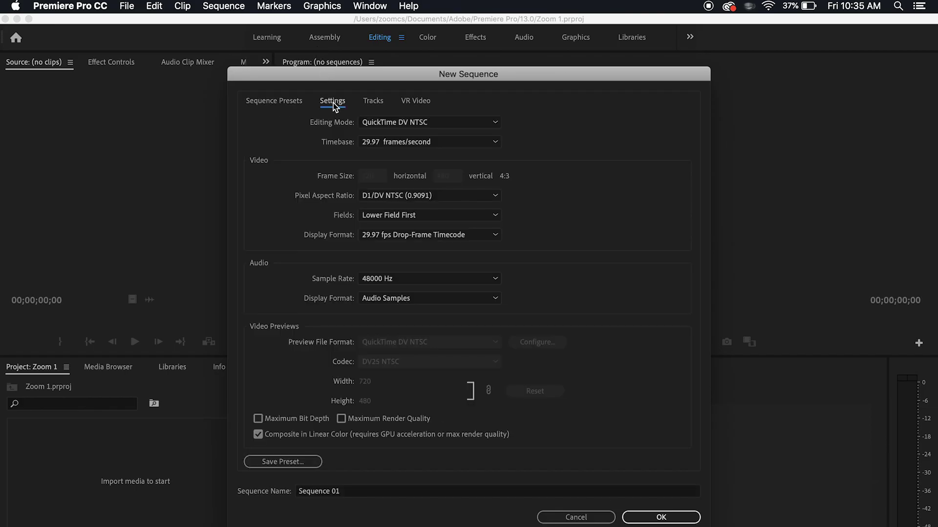
Set Custom editing mode, 29.97 fps, 3840×3840 frame size and 48000 Hz audio
{"action": "left_click", "coordinate": [496, 123]}
{"action": "scroll", "coordinate": [498, 151], "scroll_direction": "up", "scroll_amount": 5}
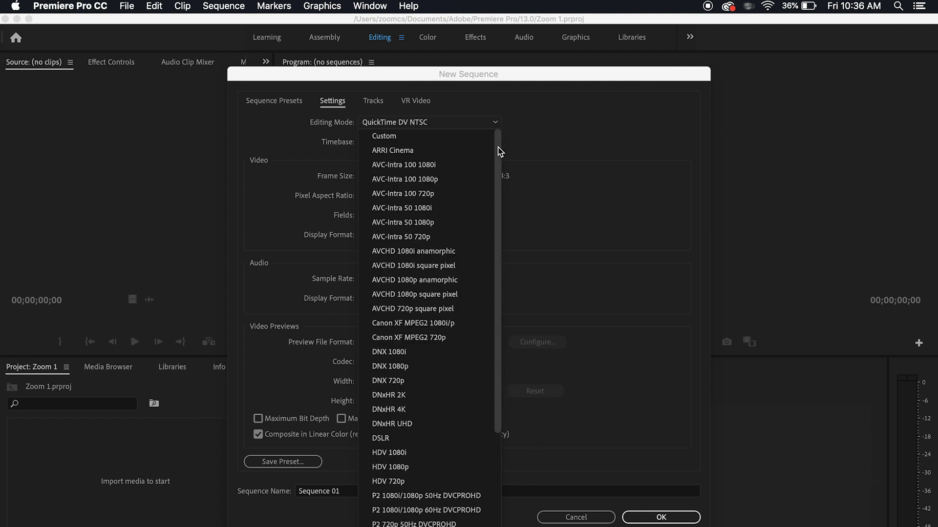
{"action": "left_click", "coordinate": [464, 141]}
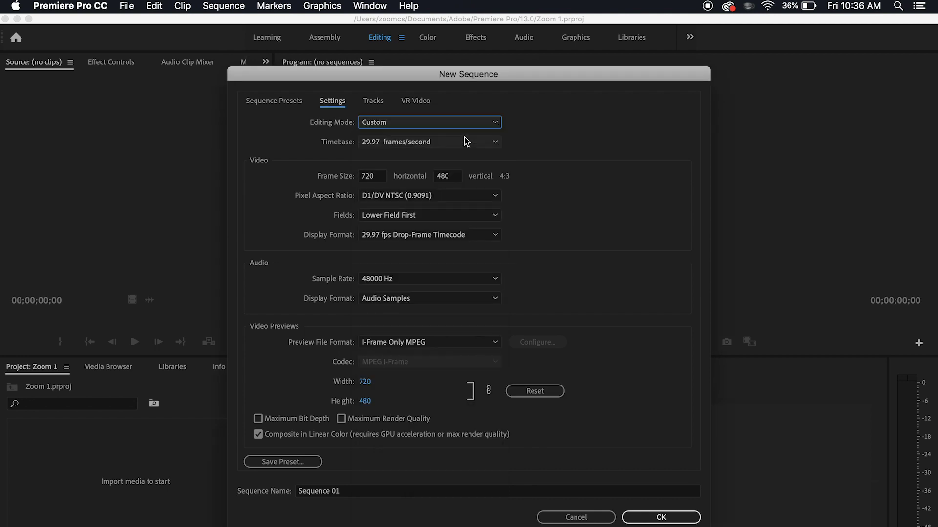
{"action": "left_click", "coordinate": [495, 146]}
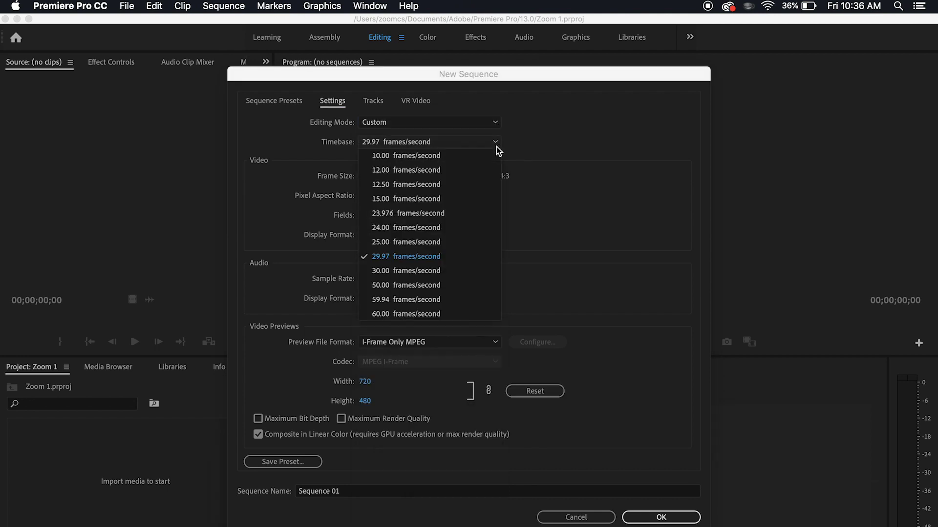
{"action": "left_click", "coordinate": [469, 256]}
{"action": "double_click", "coordinate": [372, 176]}
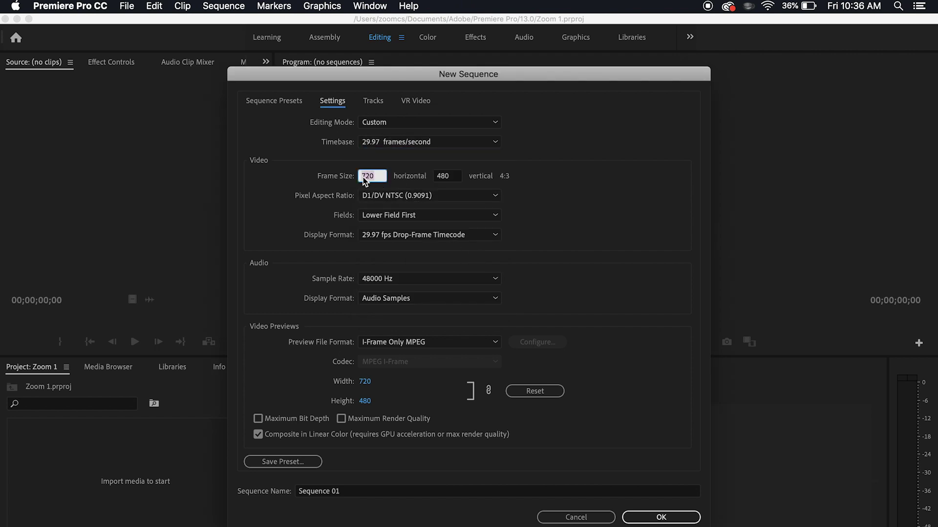
{"action": "type", "text": "3840"}
{"action": "key", "text": "Tab"}
{"action": "type", "text": "3"}
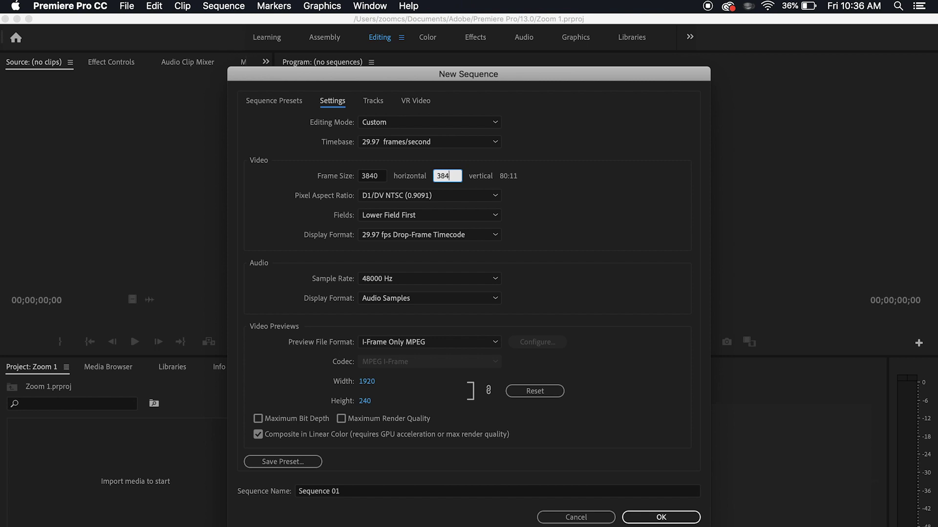
{"action": "type", "text": "0"}
{"action": "left_click", "coordinate": [497, 279]}
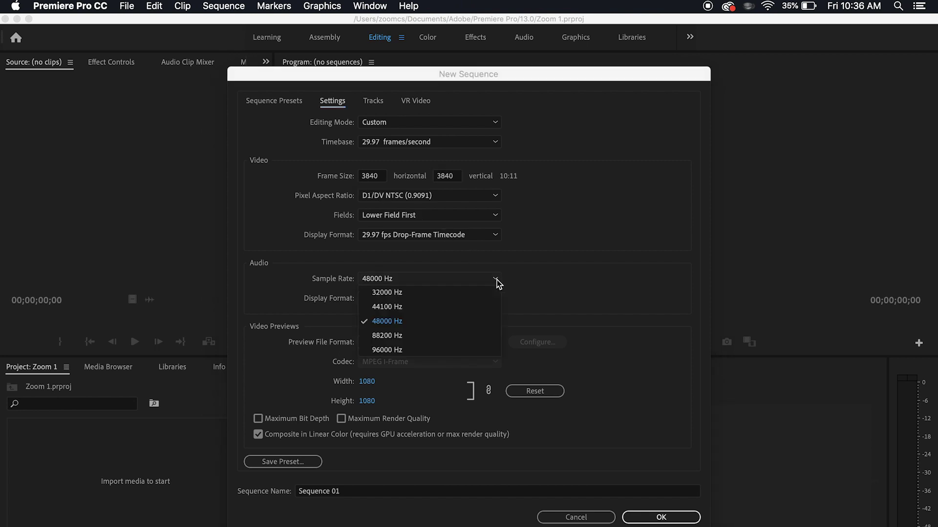
{"action": "left_click", "coordinate": [492, 321]}
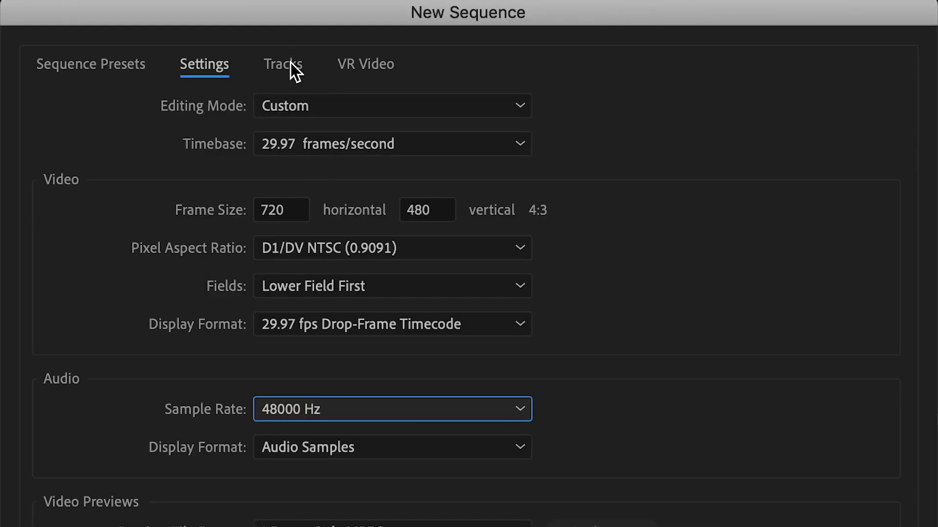
Make Audio 1–3 Adaptive tracks and the master a 4-channel Multichannel track
{"action": "left_click", "coordinate": [291, 63]}
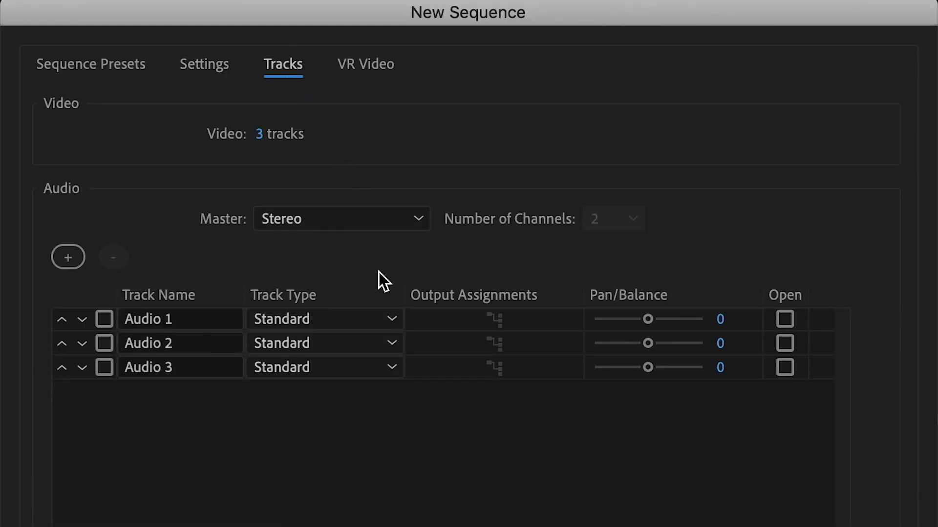
{"action": "left_click", "coordinate": [397, 321]}
{"action": "left_click", "coordinate": [369, 398]}
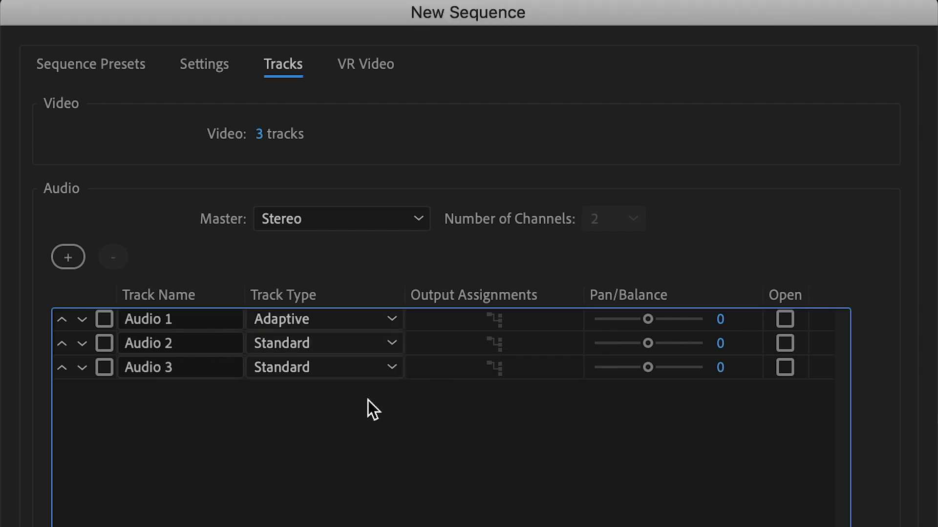
{"action": "left_click", "coordinate": [397, 344]}
{"action": "left_click", "coordinate": [367, 424]}
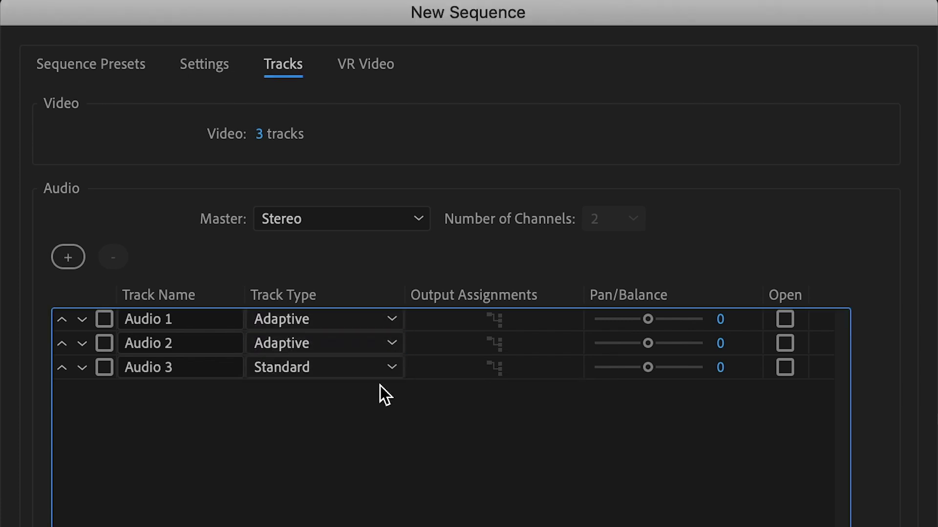
{"action": "left_click", "coordinate": [396, 368]}
{"action": "left_click", "coordinate": [365, 447]}
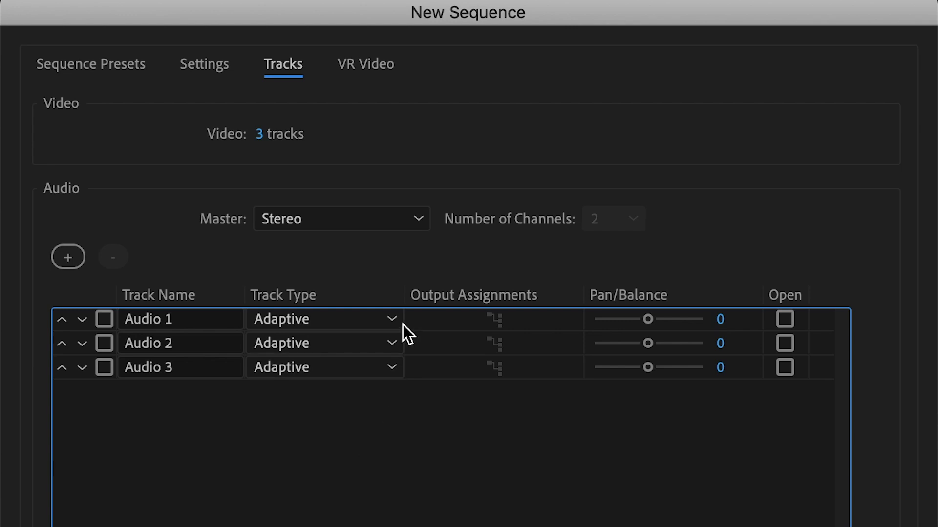
{"action": "left_click", "coordinate": [419, 220]}
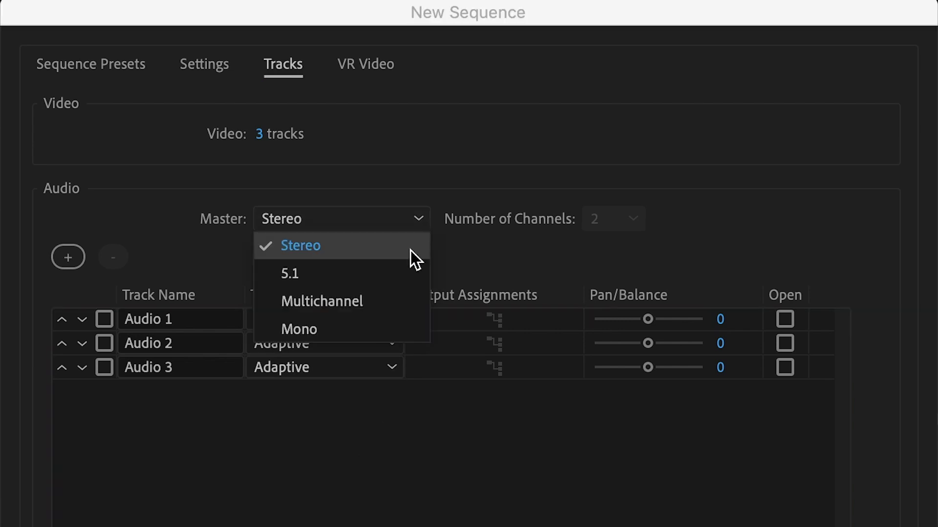
{"action": "left_click", "coordinate": [393, 300]}
{"action": "left_click", "coordinate": [635, 218]}
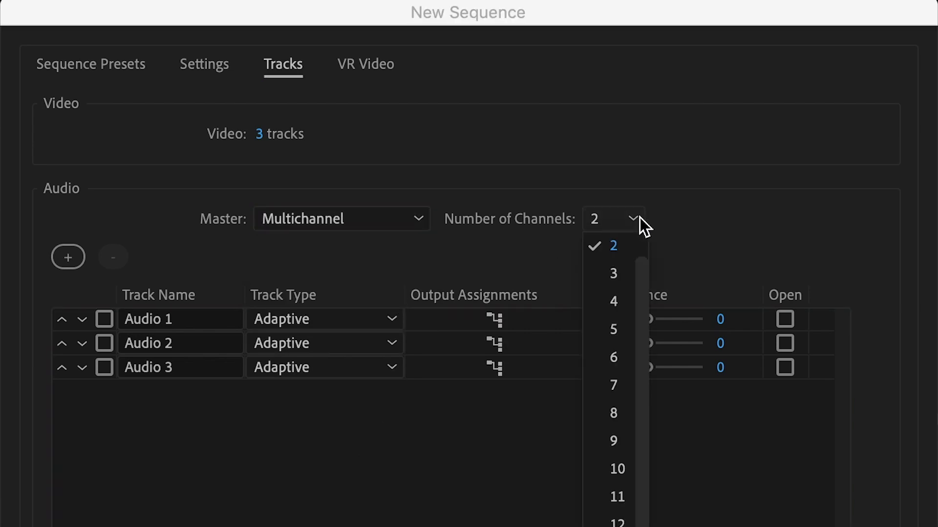
{"action": "left_click", "coordinate": [616, 298]}
Set Equirectangular projection with Stereoscopic - Over/Under layout, then select the sequence name
{"action": "left_click", "coordinate": [366, 64]}
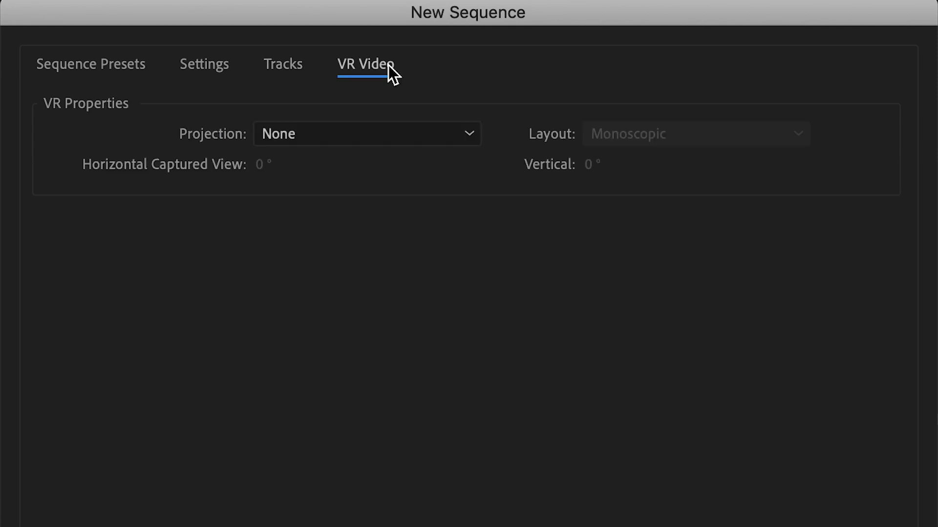
{"action": "left_click", "coordinate": [470, 134]}
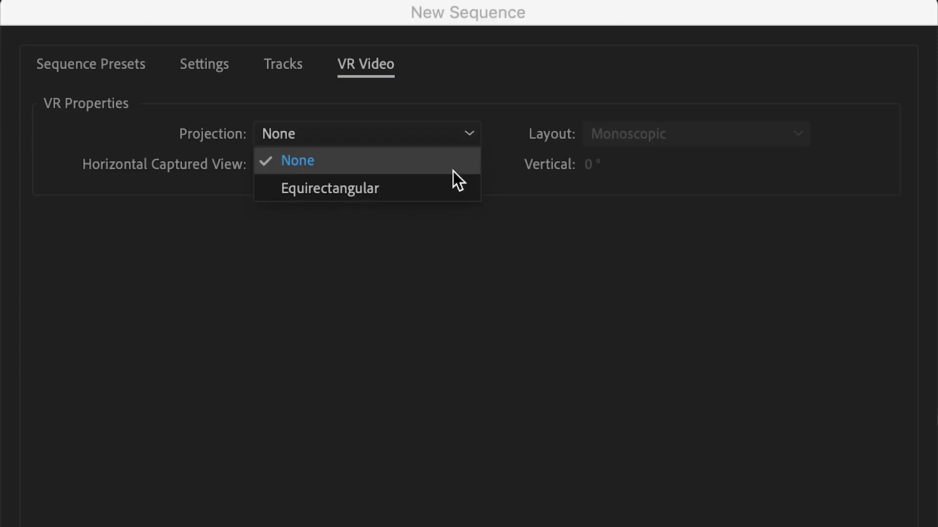
{"action": "left_click", "coordinate": [448, 189]}
{"action": "left_click", "coordinate": [804, 132]}
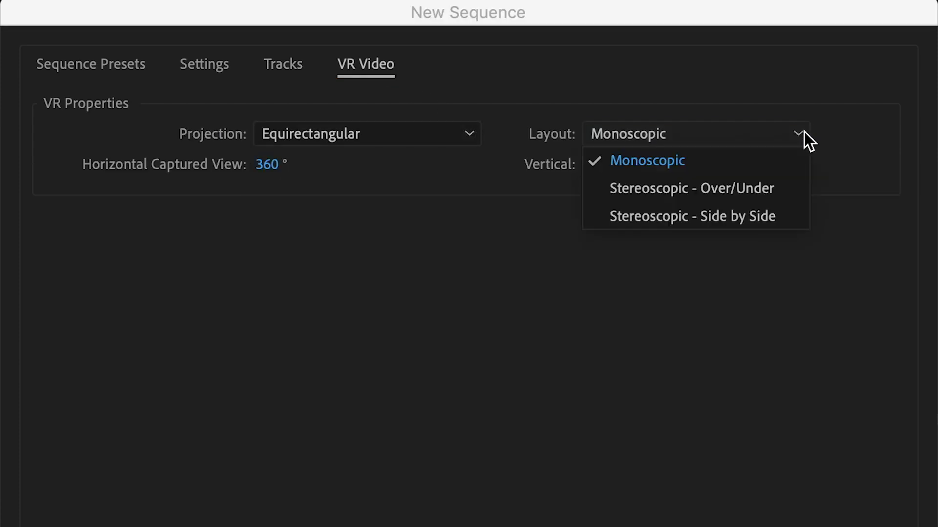
{"action": "left_click", "coordinate": [800, 187]}
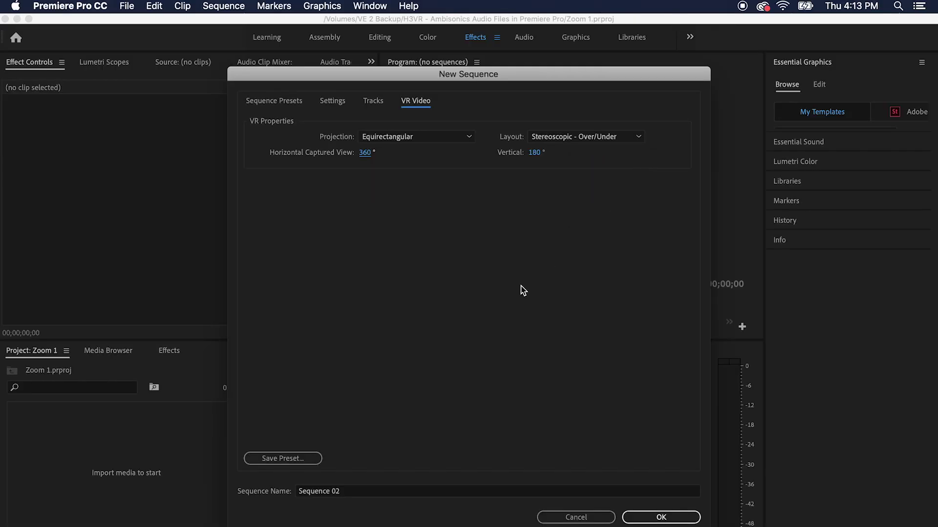
{"action": "left_click", "coordinate": [375, 492]}
{"action": "type", "text": "Z"}
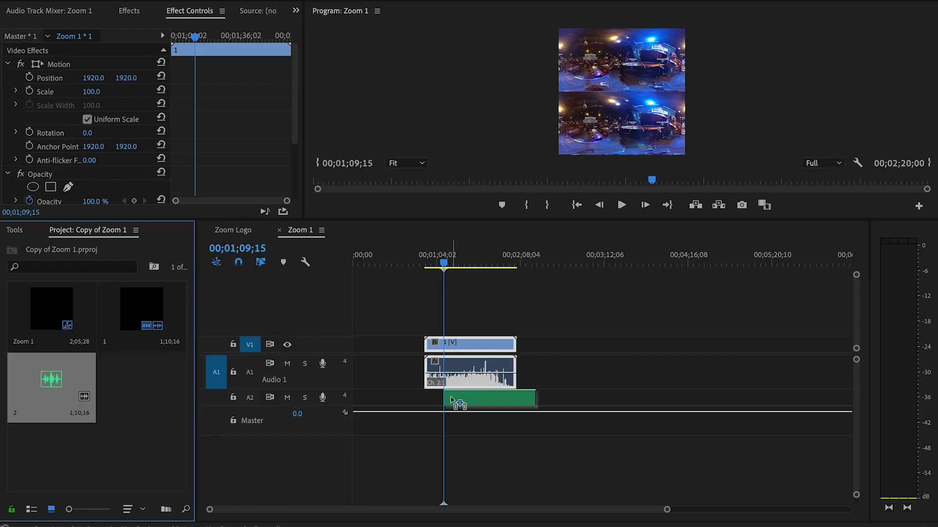
Drop the ambisonic clip on A2, enlarge the track, and synchronize both clips by audio
{"action": "left_click", "coordinate": [452, 402]}
{"action": "left_click_drag", "start_coordinate": [333, 404], "coordinate": [334, 467]}
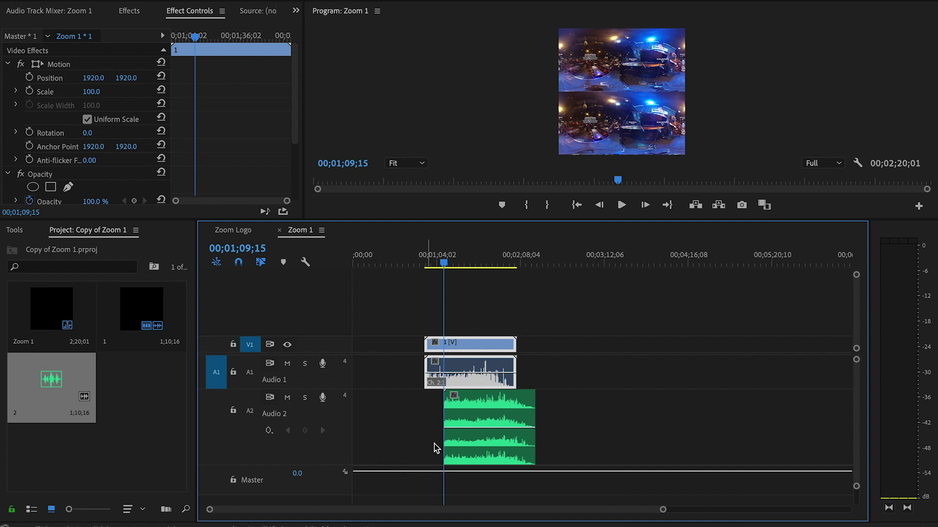
{"action": "left_click", "coordinate": [463, 423], "text": "shift"}
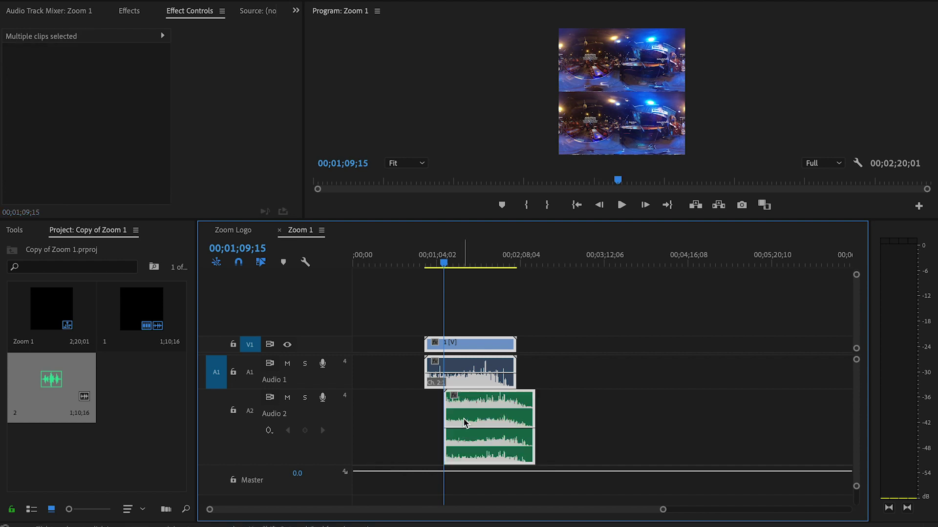
{"action": "right_click", "coordinate": [463, 424]}
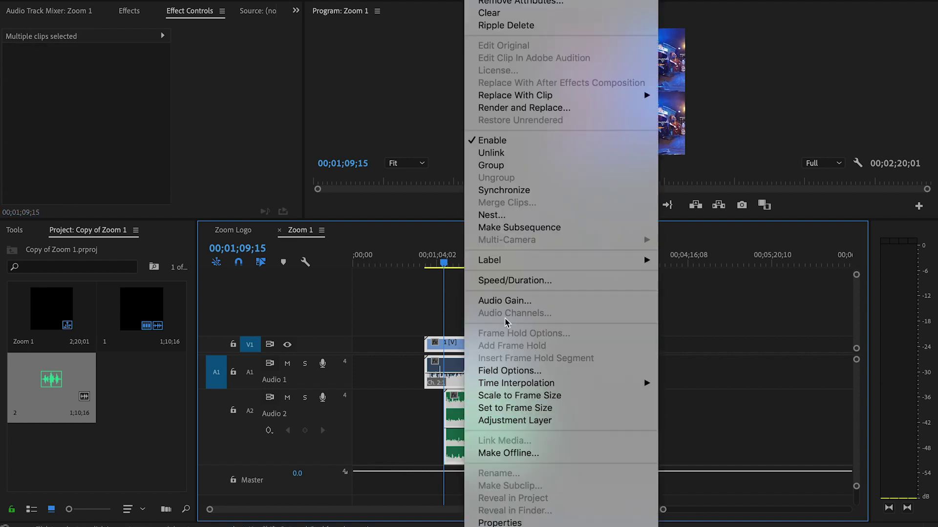
{"action": "left_click", "coordinate": [513, 191]}
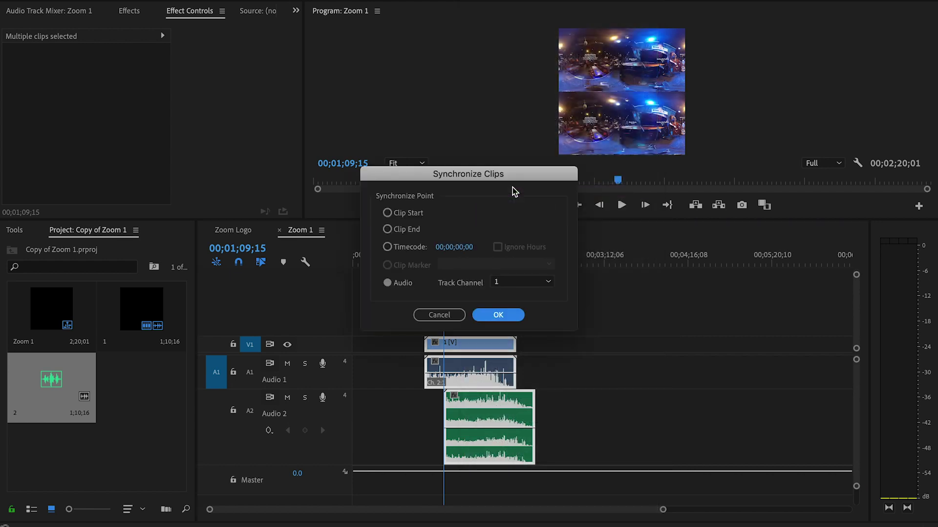
{"action": "left_click", "coordinate": [501, 316]}
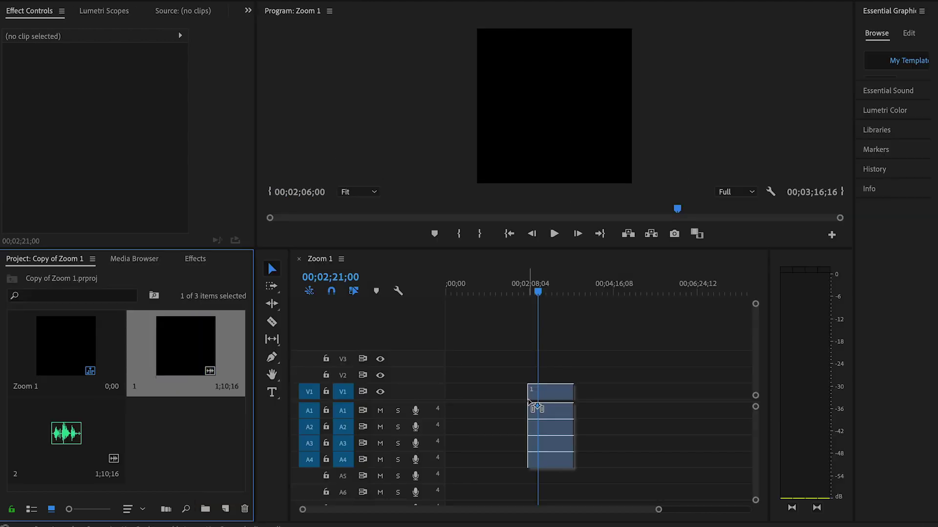
Give Zoom 1.wav the Adaptive channel format with 4 active channels in one clip
{"action": "left_click_drag", "start_coordinate": [537, 409], "coordinate": [537, 409]}
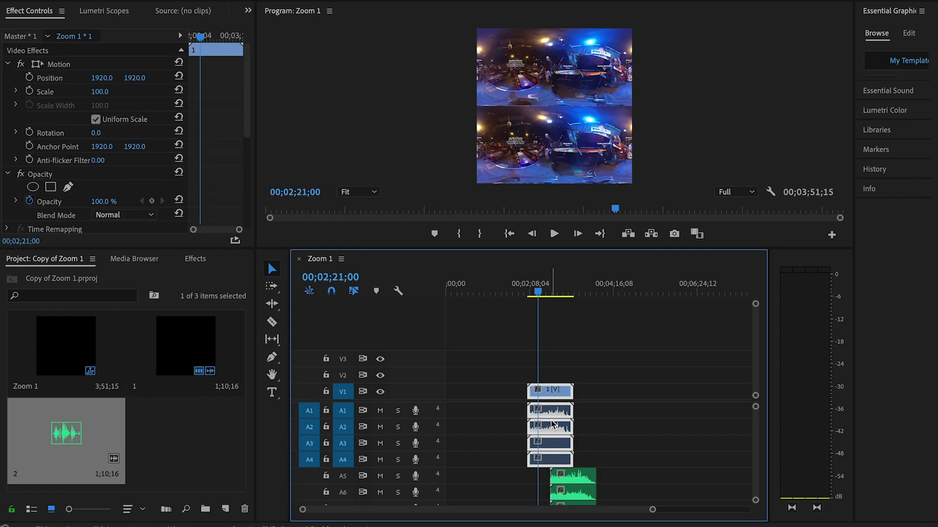
{"action": "left_click", "coordinate": [573, 478], "text": "shift"}
{"action": "scroll", "coordinate": [573, 477], "scroll_direction": "down", "scroll_amount": 1}
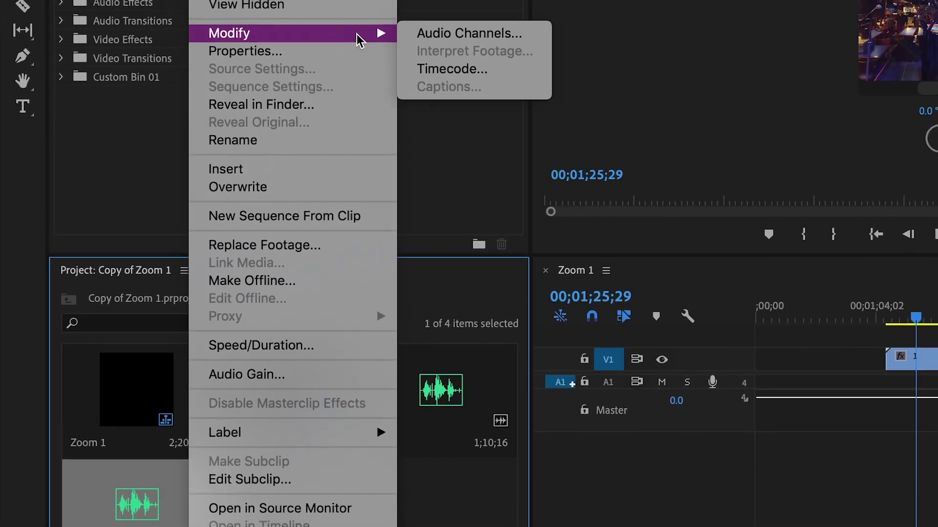
{"action": "mouse_move", "coordinate": [294, 55]}
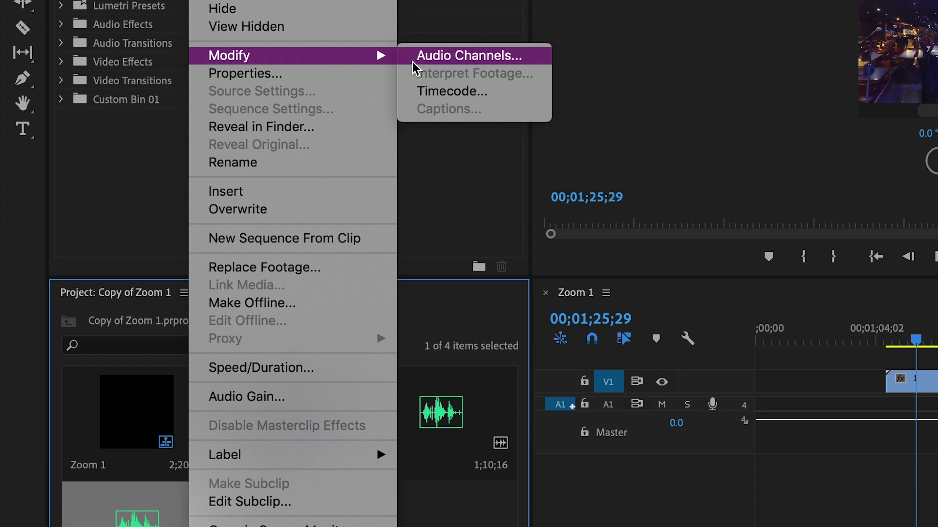
{"action": "left_click", "coordinate": [414, 65]}
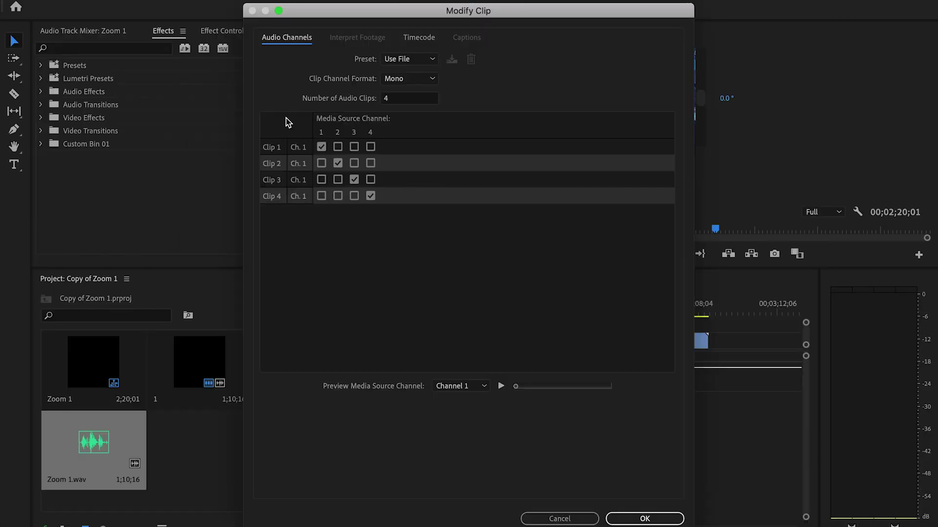
{"action": "left_click", "coordinate": [430, 78]}
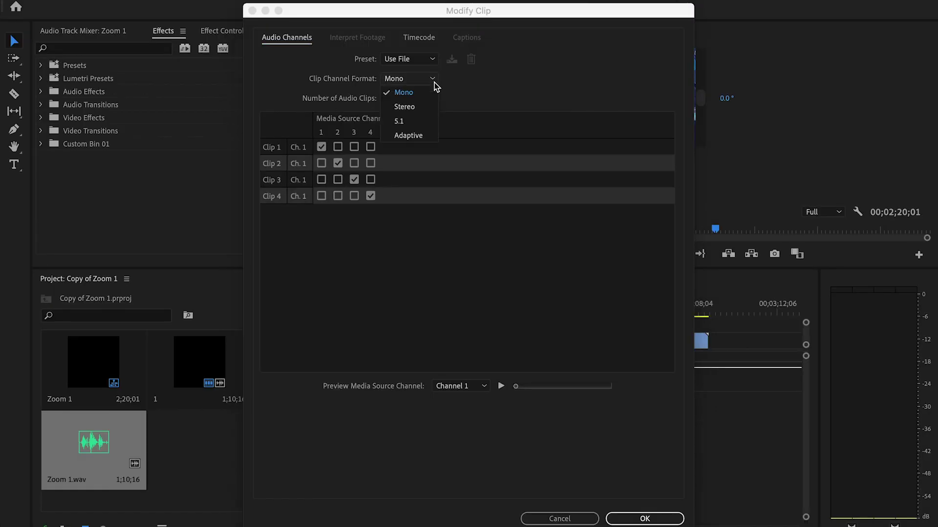
{"action": "left_click", "coordinate": [410, 140]}
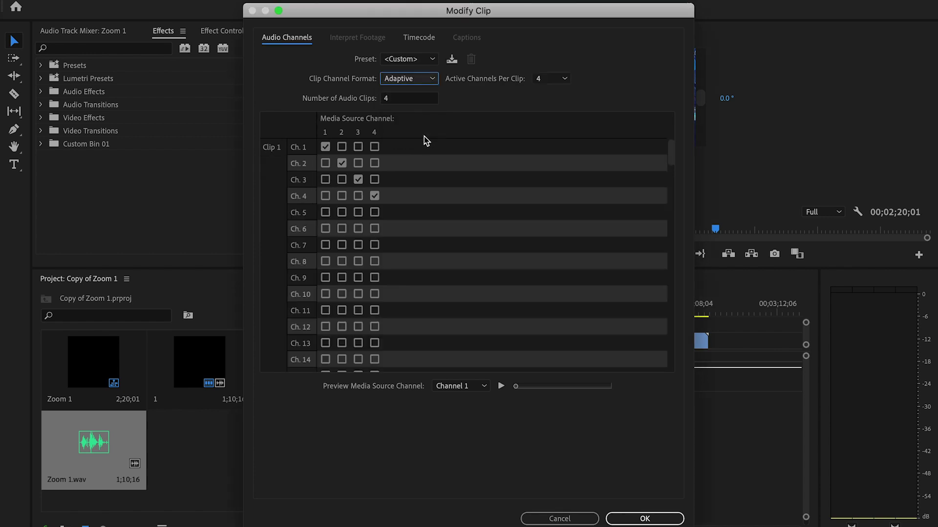
{"action": "left_click", "coordinate": [563, 78]}
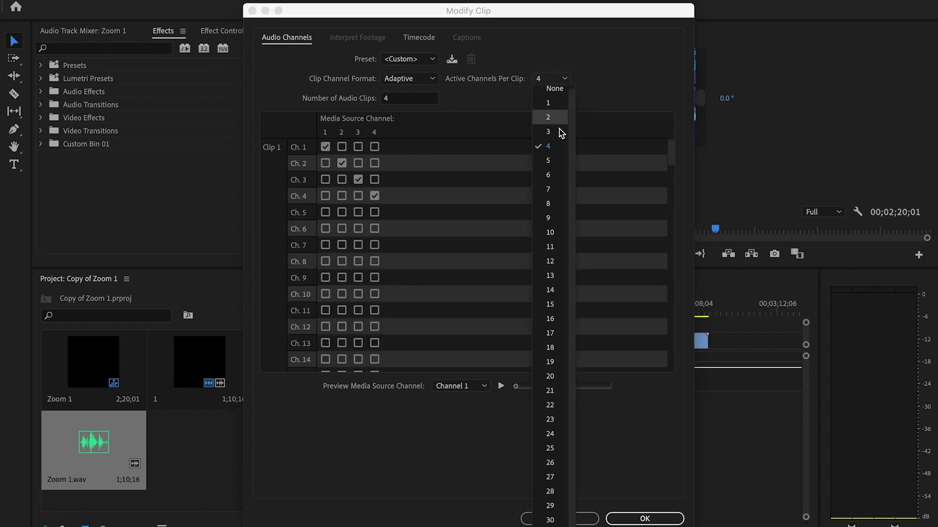
{"action": "left_click", "coordinate": [561, 147]}
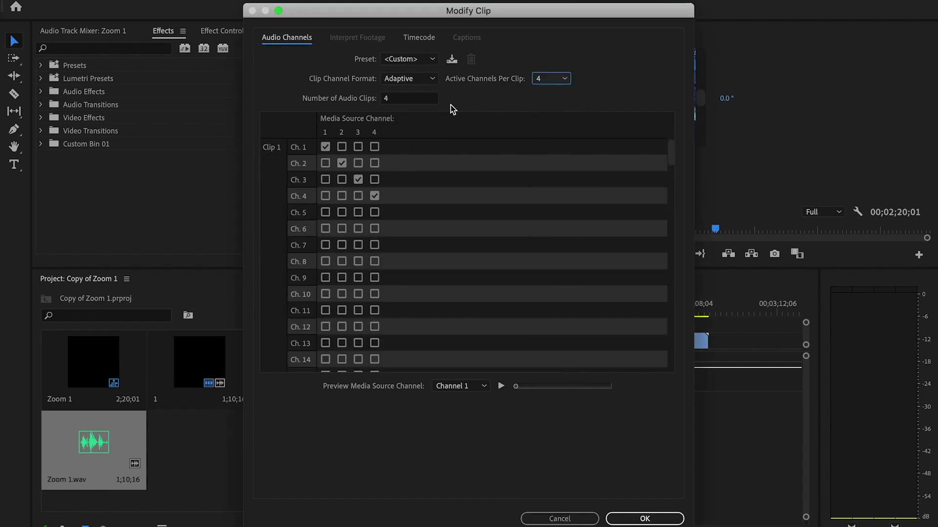
{"action": "left_click", "coordinate": [396, 99]}
{"action": "type", "text": "1"}
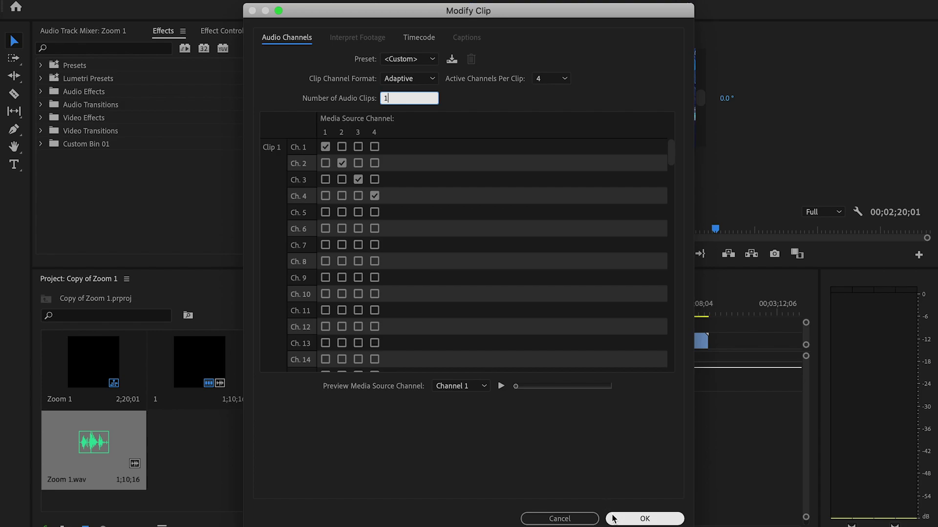
Confirm the new audio channel setup and enable VR Video in the Program monitor settings
{"action": "left_click", "coordinate": [645, 519]}
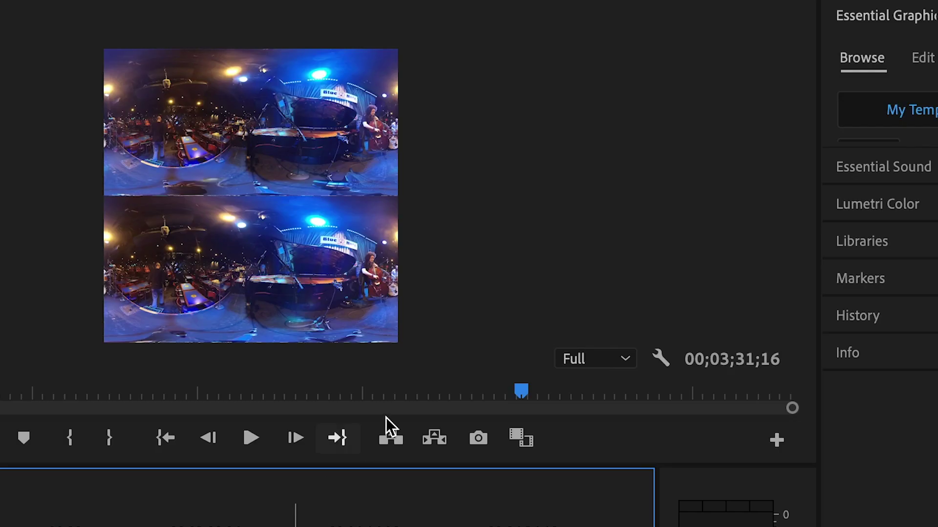
{"action": "left_click", "coordinate": [663, 359]}
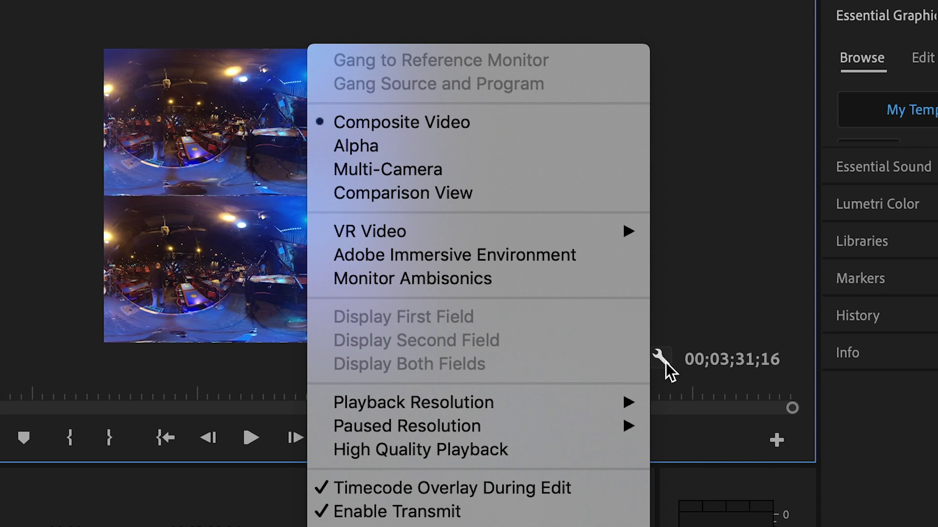
{"action": "mouse_move", "coordinate": [440, 231]}
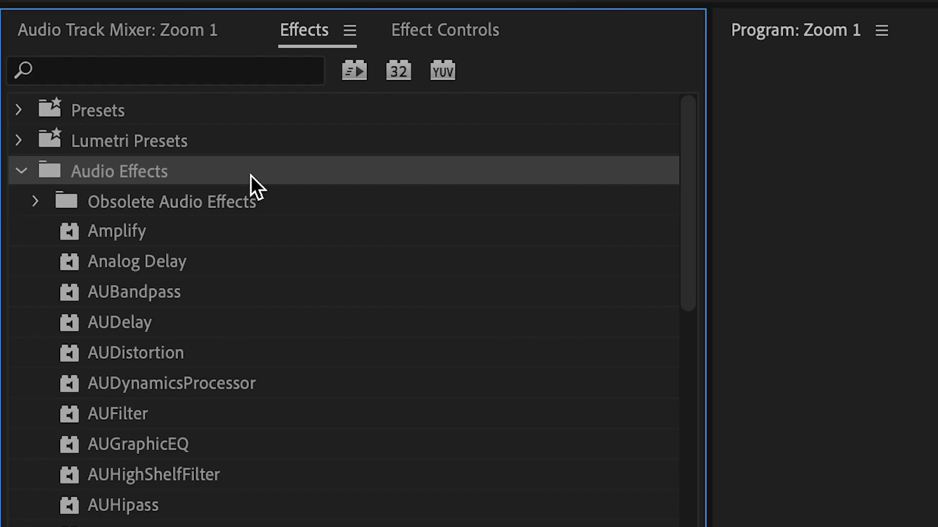
{"action": "scroll", "coordinate": [251, 175], "scroll_direction": "down", "scroll_amount": 5}
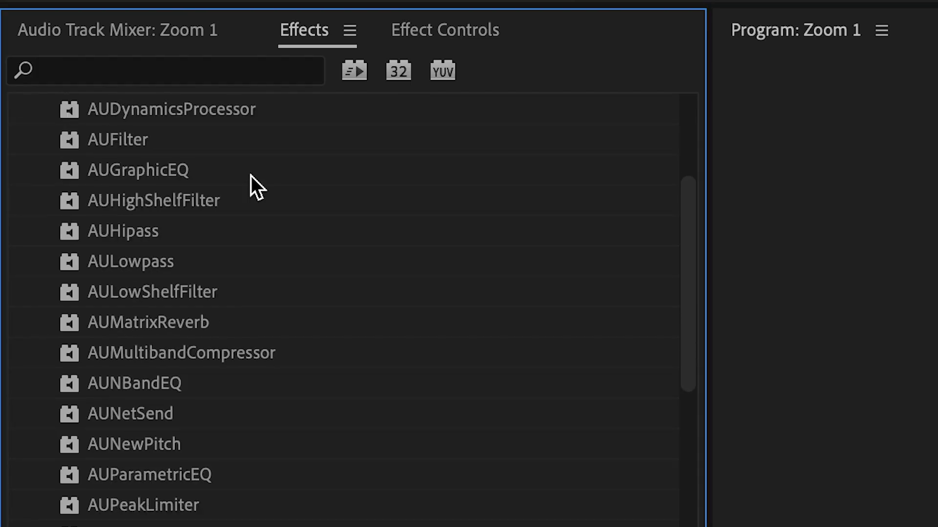
{"action": "scroll", "coordinate": [251, 175], "scroll_direction": "down", "scroll_amount": 3}
{"action": "scroll", "coordinate": [250, 175], "scroll_direction": "down", "scroll_amount": 3}
Add Binauralizer - Ambisonics to the four-channel track in the Audio Track Mixer
{"action": "left_click", "coordinate": [337, 359]}
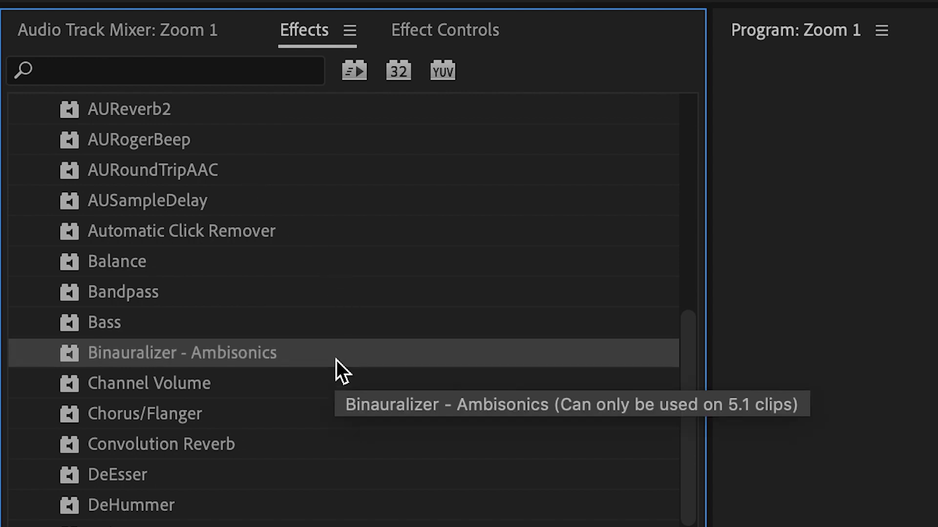
{"action": "scroll", "coordinate": [336, 359], "scroll_direction": "down", "scroll_amount": 1}
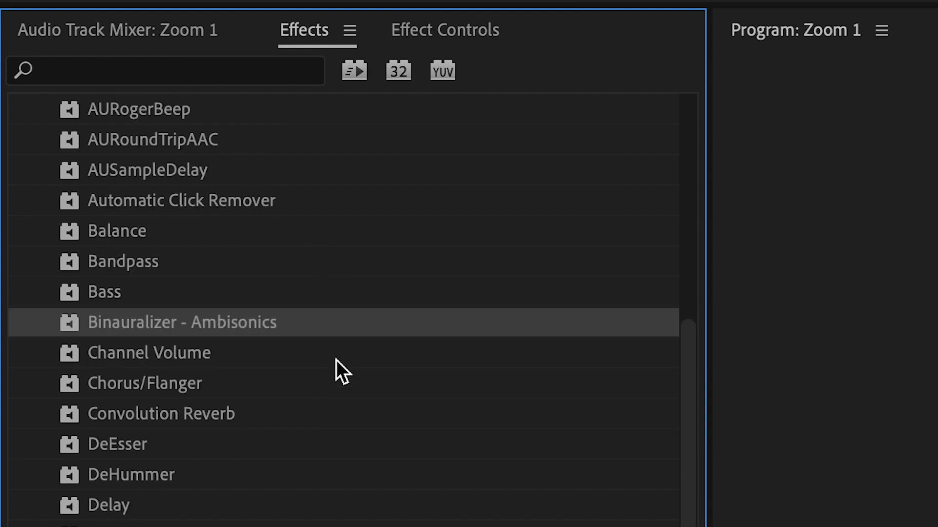
{"action": "scroll", "coordinate": [335, 359], "scroll_direction": "down", "scroll_amount": 5}
{"action": "scroll", "coordinate": [336, 360], "scroll_direction": "down", "scroll_amount": 4}
{"action": "scroll", "coordinate": [337, 360], "scroll_direction": "down", "scroll_amount": 3}
{"action": "scroll", "coordinate": [336, 360], "scroll_direction": "down", "scroll_amount": 4}
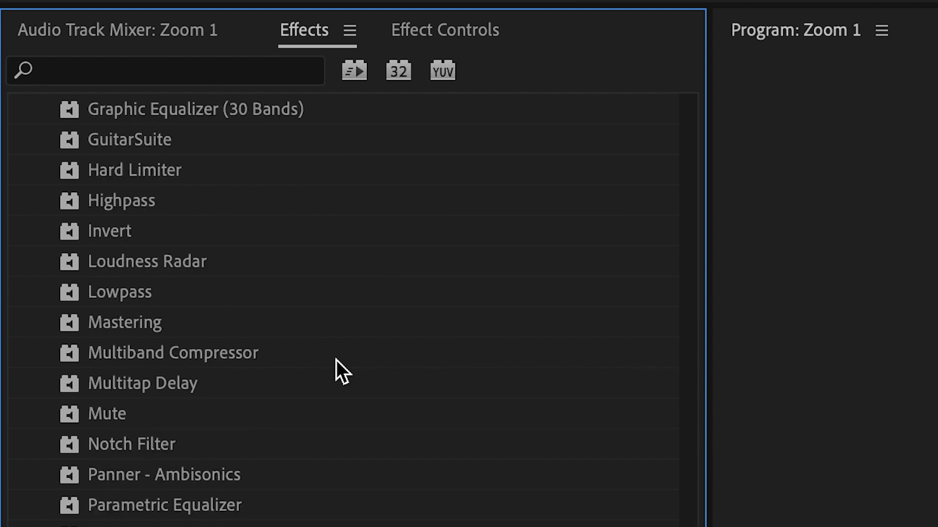
{"action": "scroll", "coordinate": [337, 359], "scroll_direction": "down", "scroll_amount": 2}
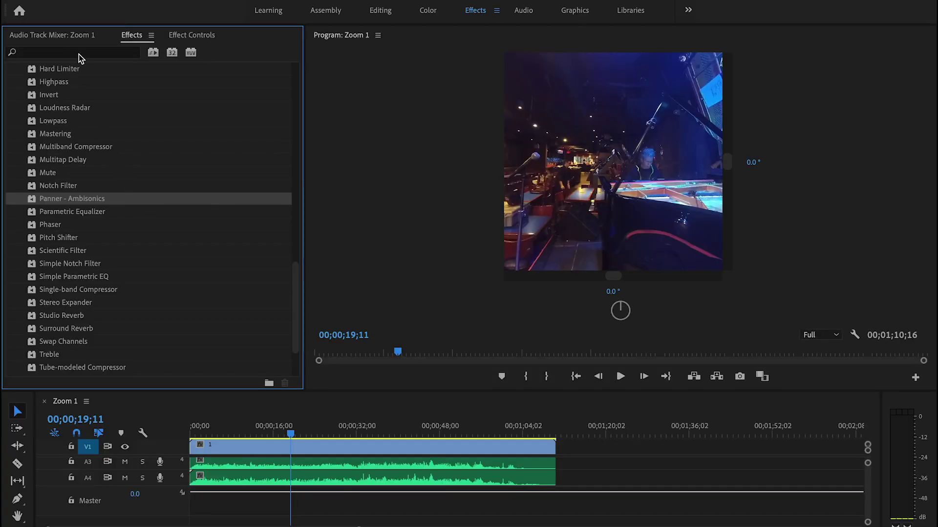
{"action": "left_click", "coordinate": [76, 37]}
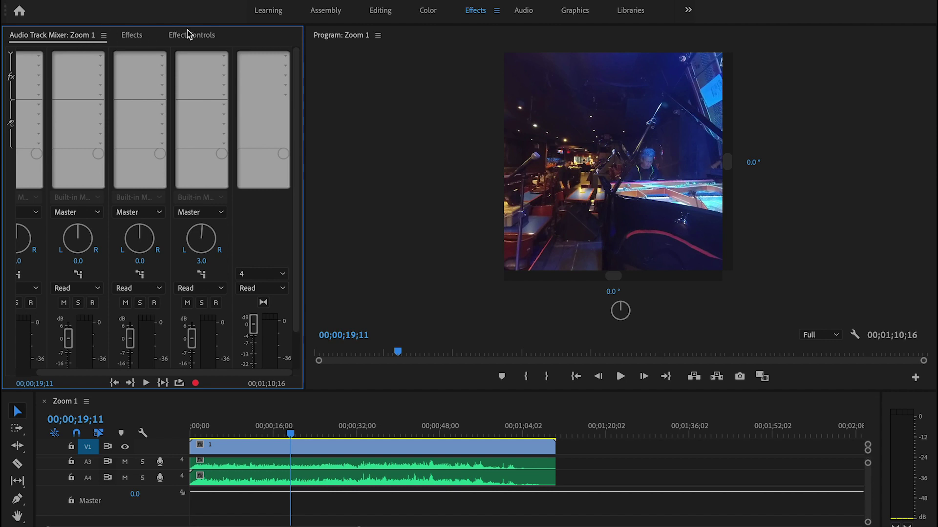
{"action": "left_click", "coordinate": [285, 57]}
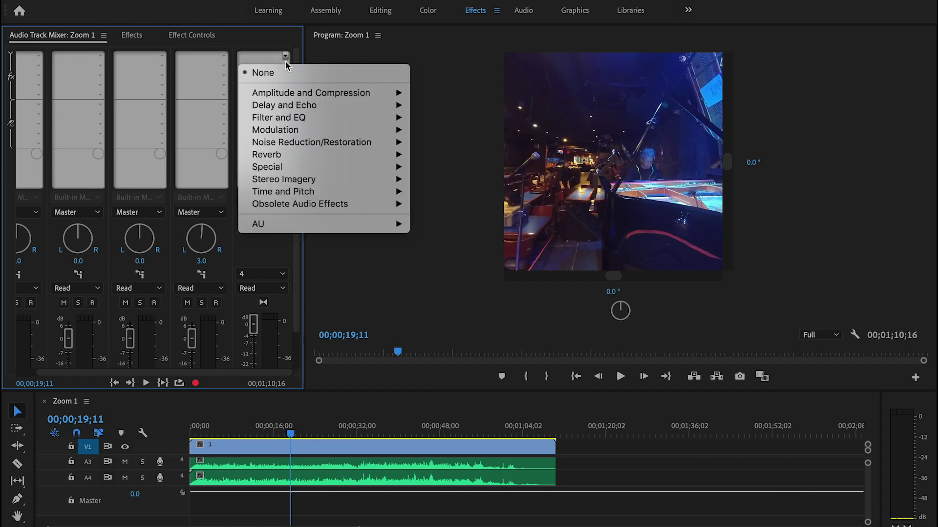
{"action": "mouse_move", "coordinate": [323, 167]}
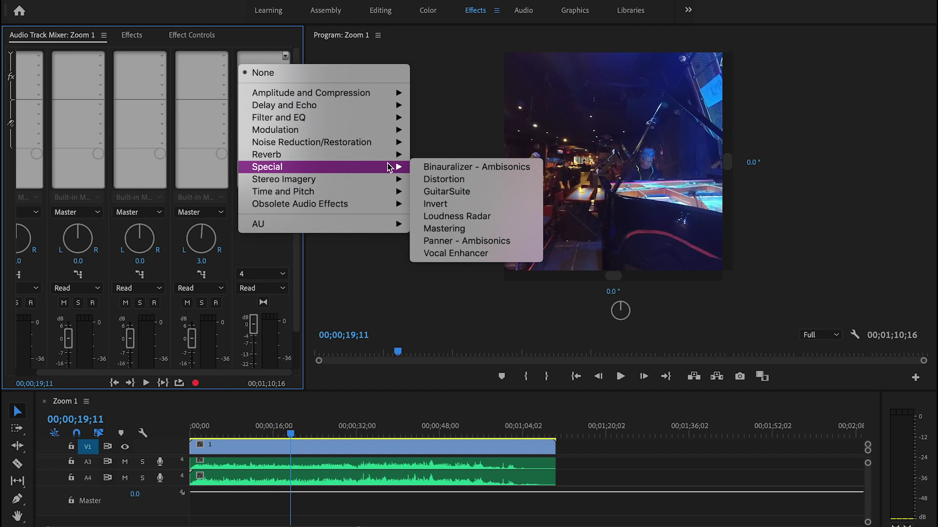
{"action": "left_click", "coordinate": [424, 171]}
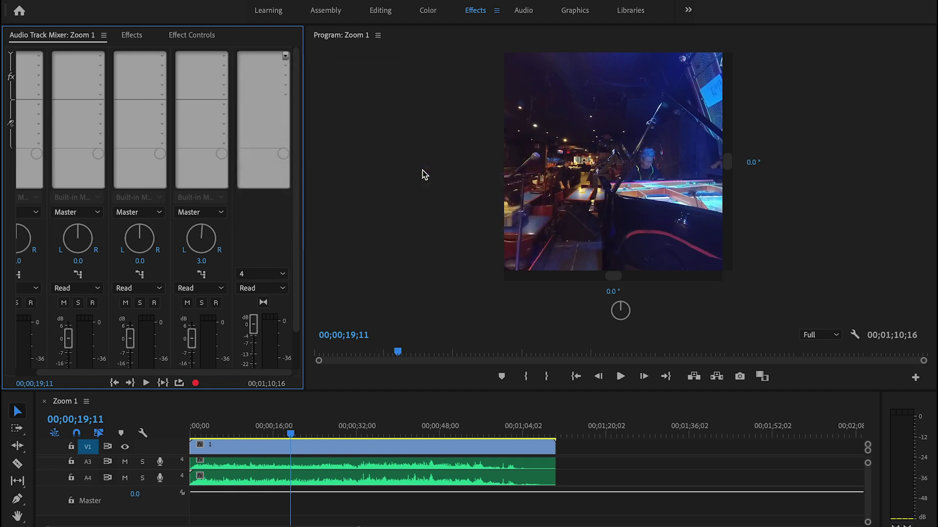
Set the VR horizontal view angle to 150° and turn the binauralizer pan to about 151
{"action": "left_click", "coordinate": [612, 290]}
{"action": "type", "text": "150"}
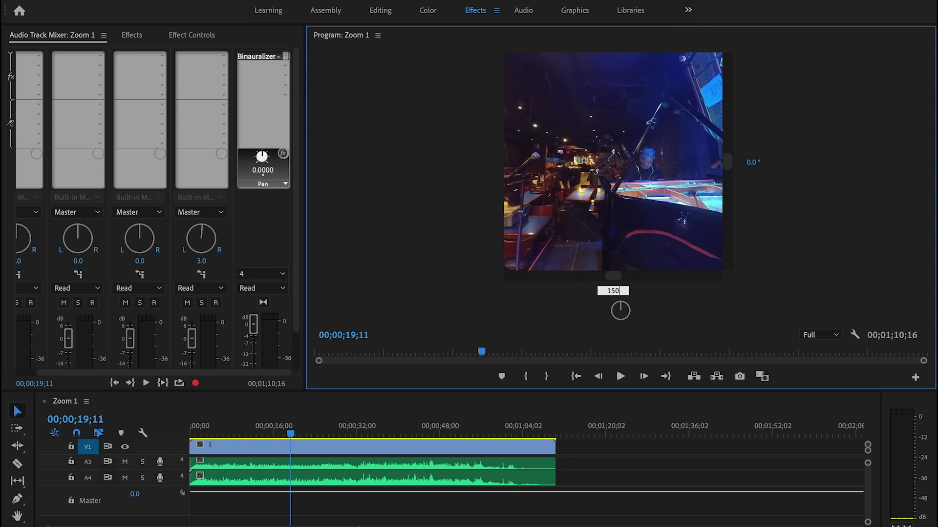
{"action": "type", "text": ".0 °"}
{"action": "key", "text": "Return"}
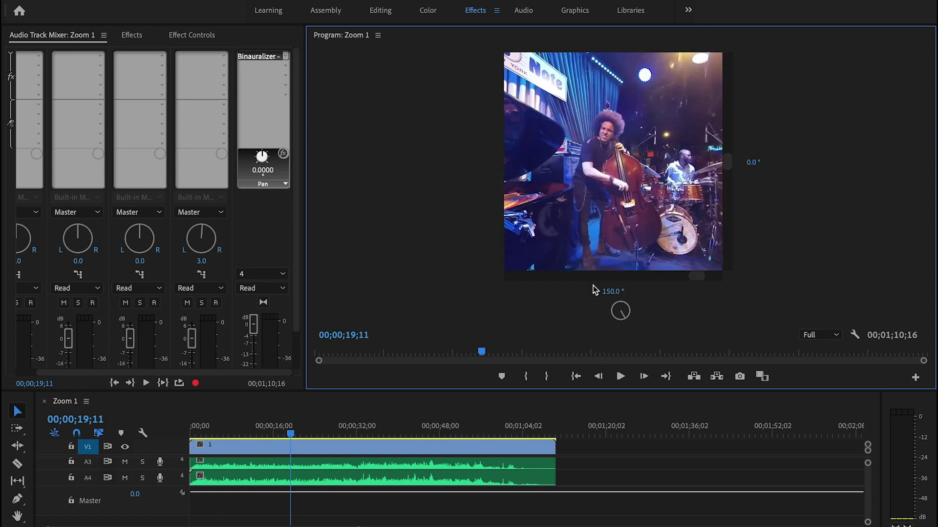
{"action": "left_click", "coordinate": [265, 163]}
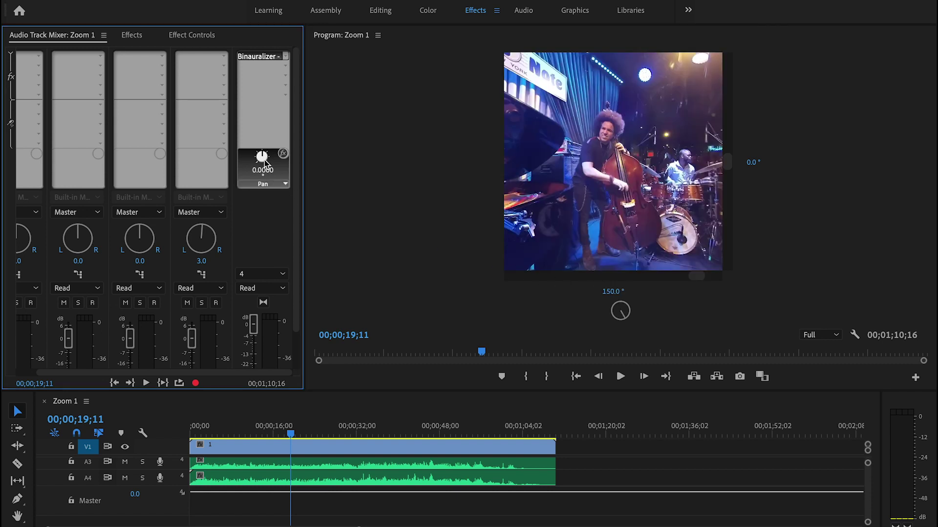
{"action": "left_click_drag", "start_coordinate": [263, 157], "coordinate": [298, 165]}
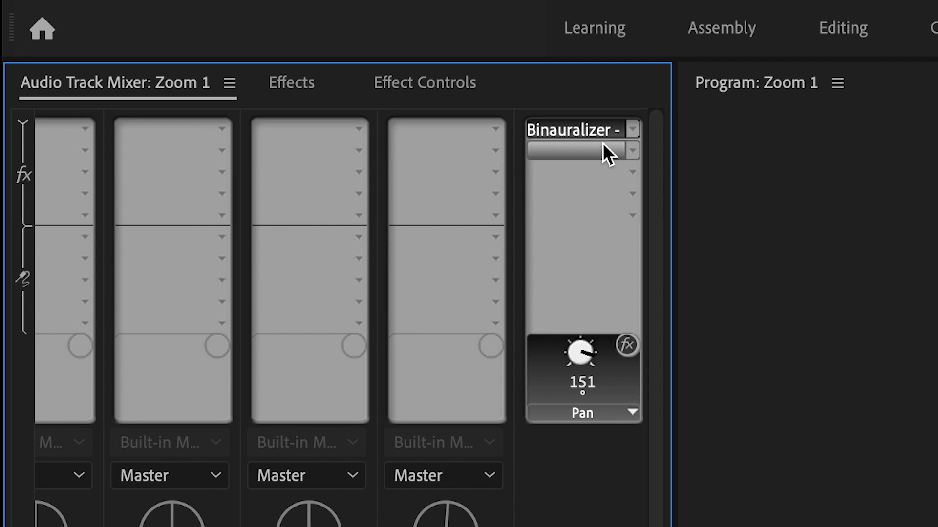
Apply Panner - Ambisonics to Audio 1, leaving the master slot empty, and pan it to -180
{"action": "left_click", "coordinate": [630, 130]}
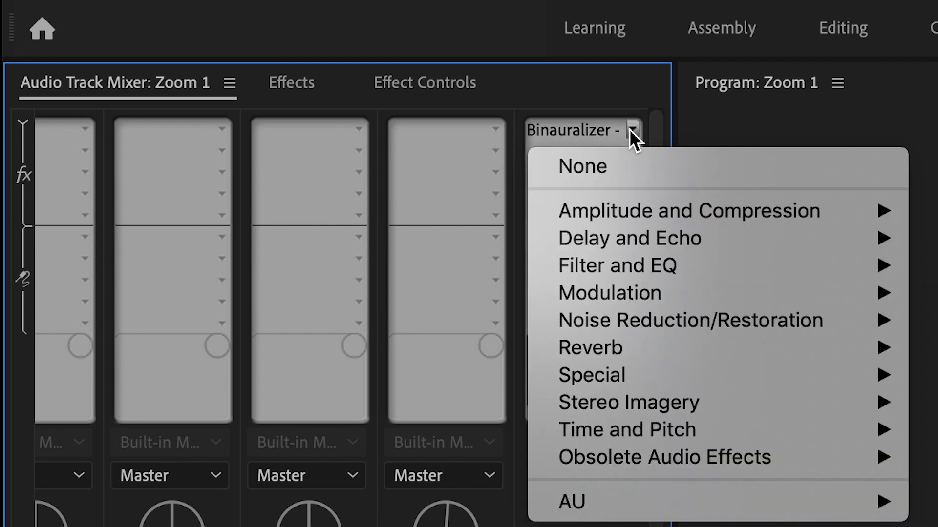
{"action": "left_click", "coordinate": [632, 168]}
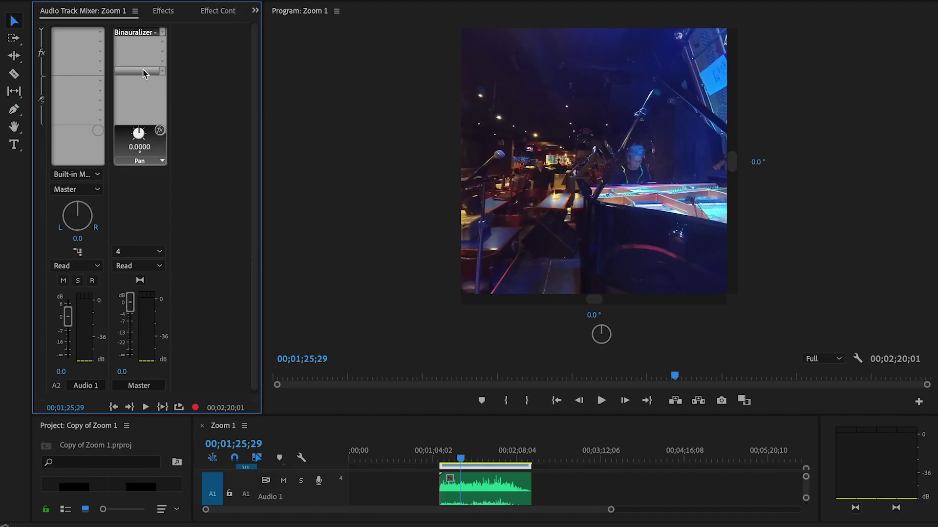
{"action": "left_click", "coordinate": [100, 35]}
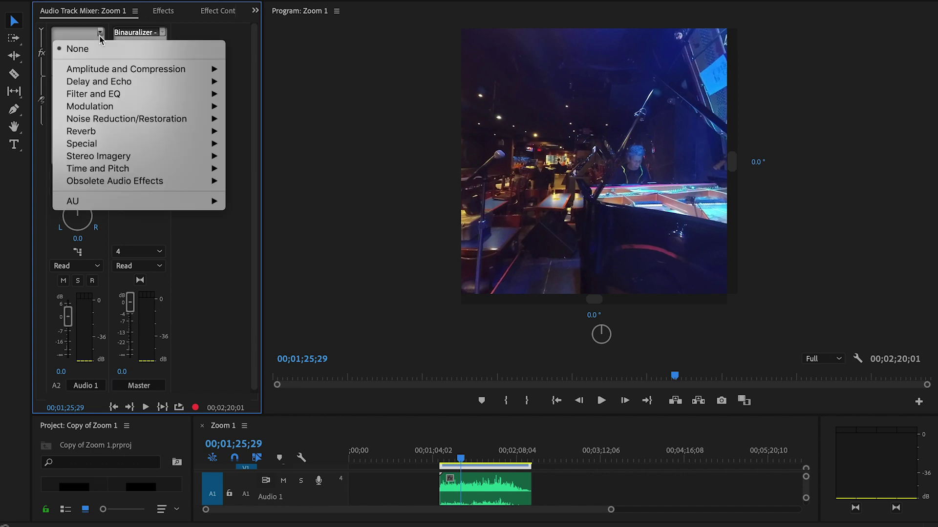
{"action": "mouse_move", "coordinate": [81, 144]}
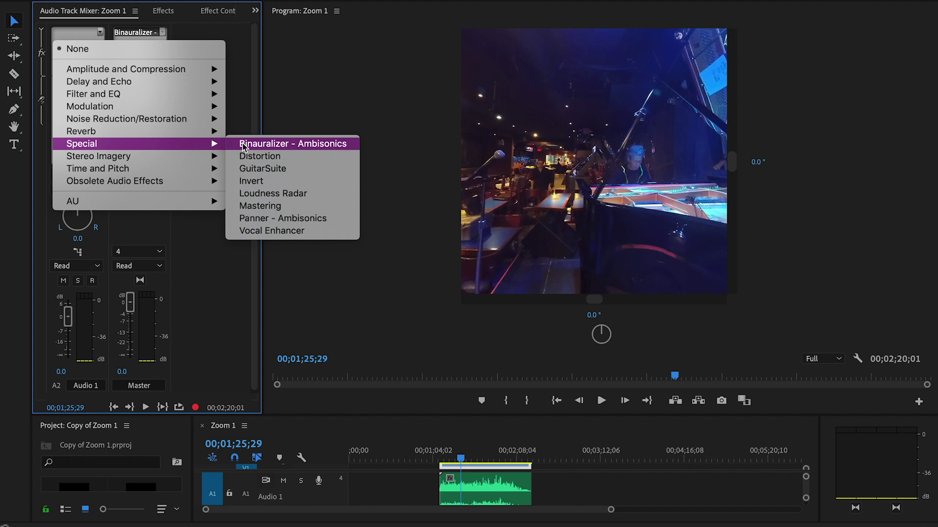
{"action": "left_click", "coordinate": [299, 219]}
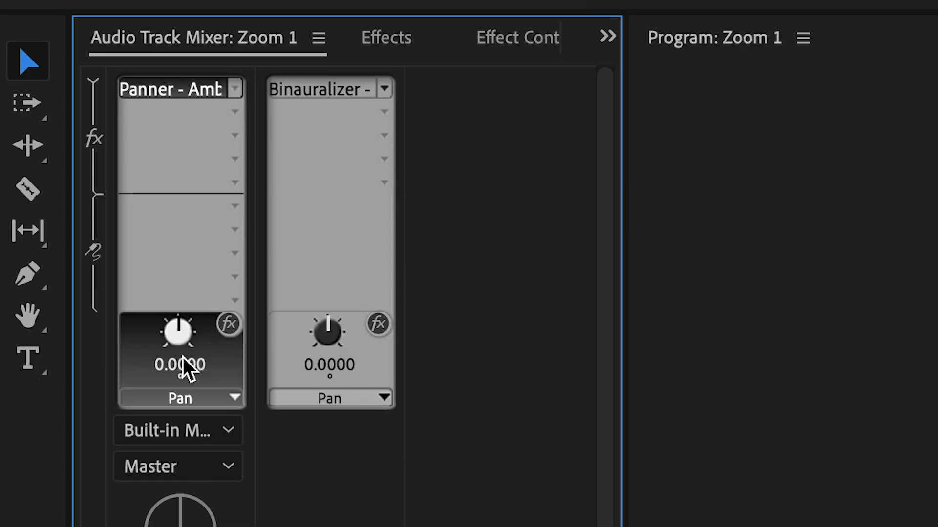
{"action": "left_click_drag", "start_coordinate": [180, 330], "coordinate": [69, 521]}
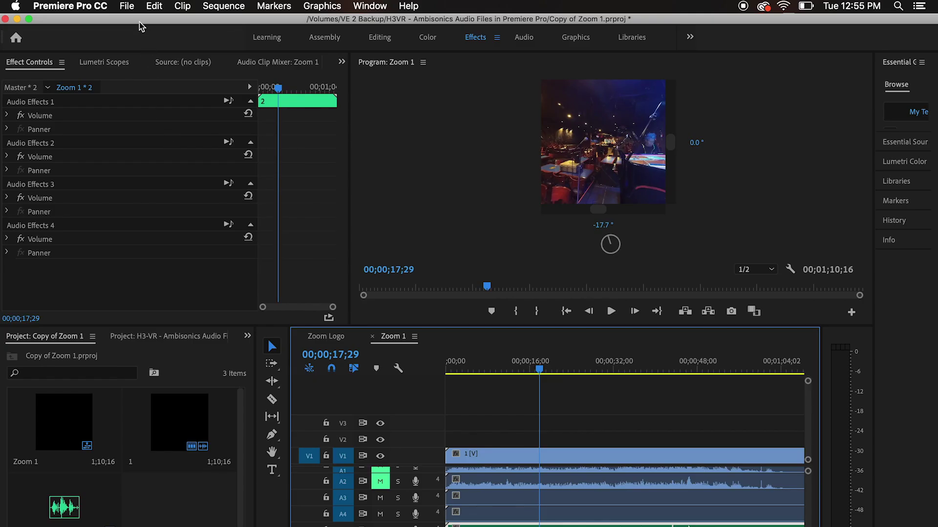
Start a media export using the VR Over-Under Match Source Ambisonics preset in H.264
{"action": "left_click", "coordinate": [128, 6]}
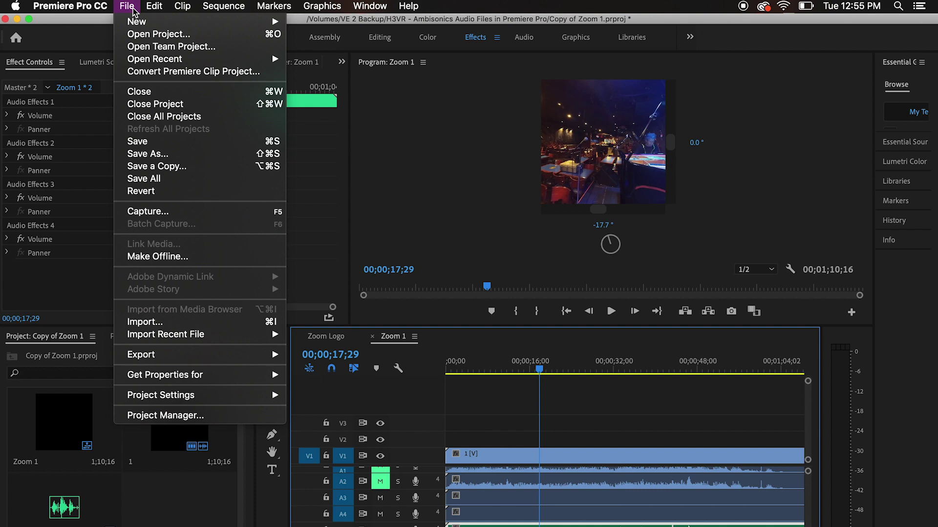
{"action": "mouse_move", "coordinate": [141, 355]}
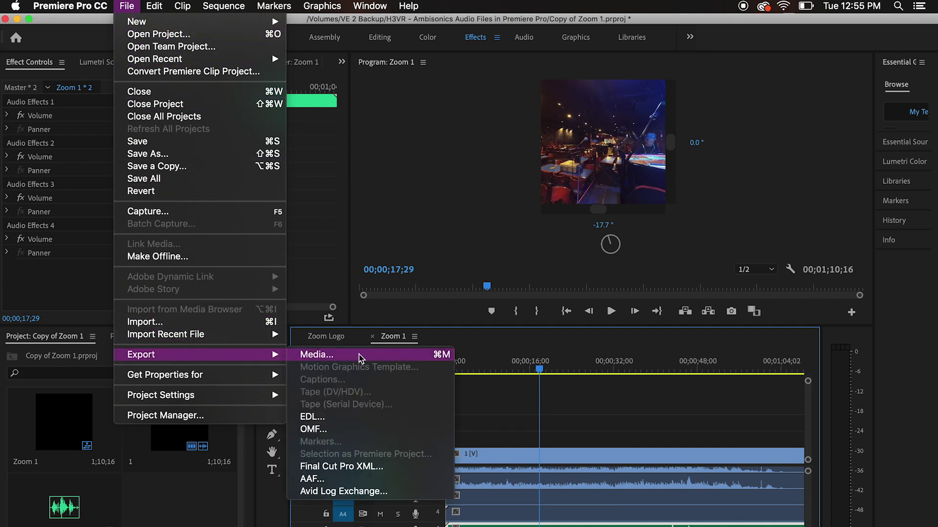
{"action": "left_click", "coordinate": [371, 359]}
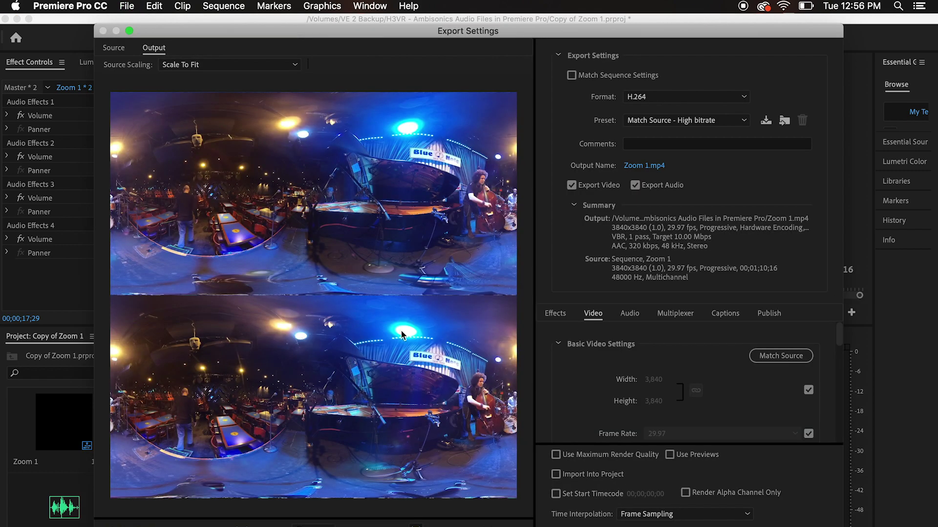
{"action": "left_click", "coordinate": [743, 121]}
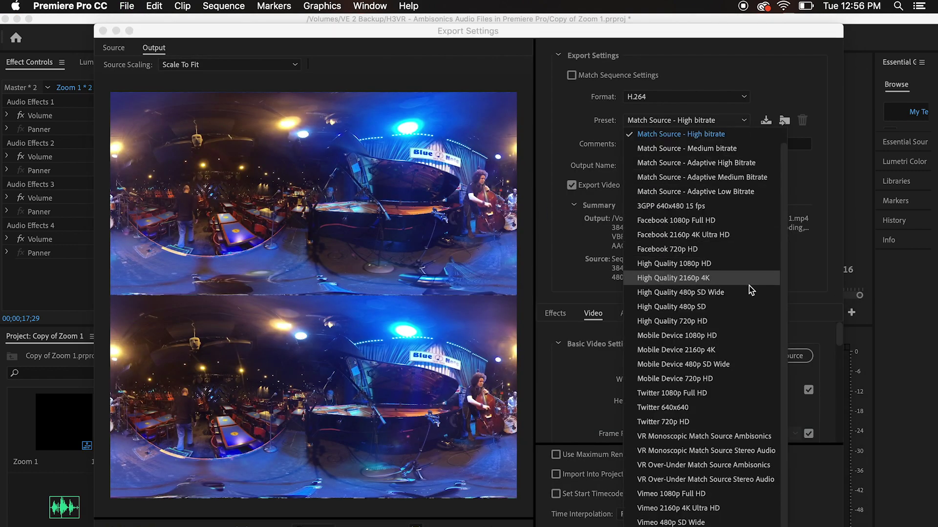
{"action": "left_click", "coordinate": [757, 466]}
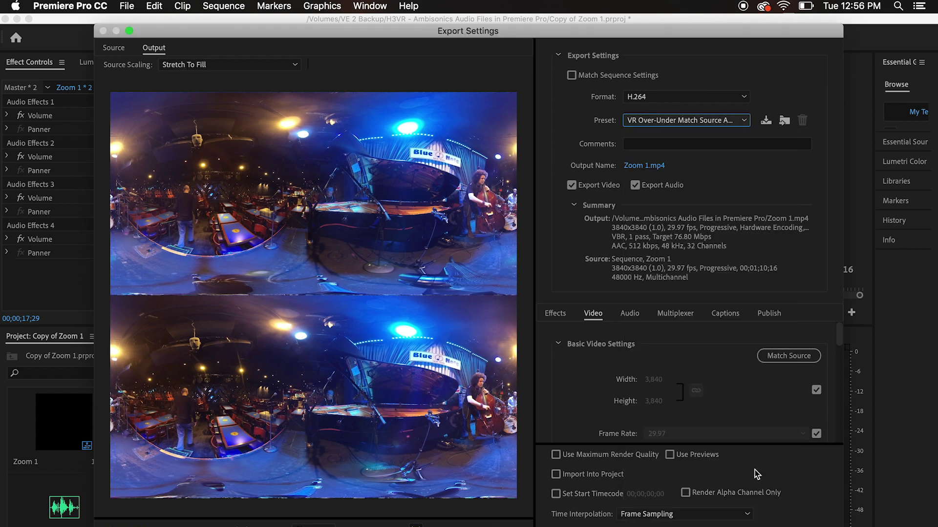
{"action": "left_click", "coordinate": [743, 97]}
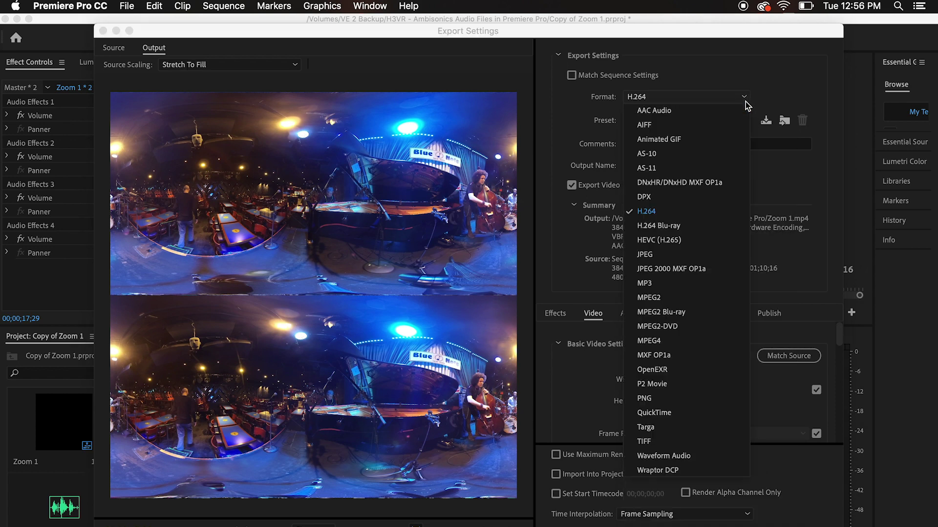
{"action": "left_click", "coordinate": [730, 211]}
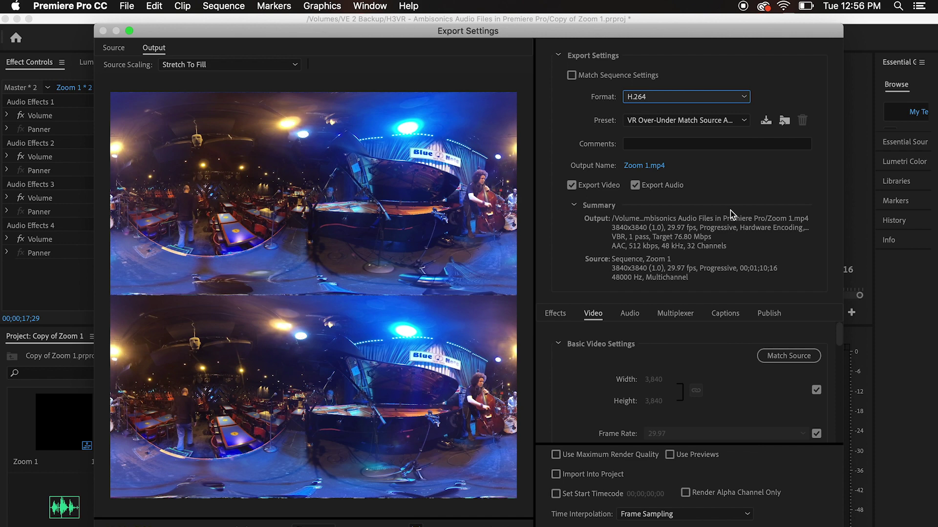
{"action": "scroll", "coordinate": [745, 360], "scroll_direction": "down", "scroll_amount": 3}
{"action": "scroll", "coordinate": [746, 360], "scroll_direction": "down", "scroll_amount": 3}
{"action": "scroll", "coordinate": [745, 361], "scroll_direction": "down", "scroll_amount": 3}
{"action": "scroll", "coordinate": [745, 360], "scroll_direction": "down", "scroll_amount": 3}
{"action": "scroll", "coordinate": [745, 361], "scroll_direction": "down", "scroll_amount": 2}
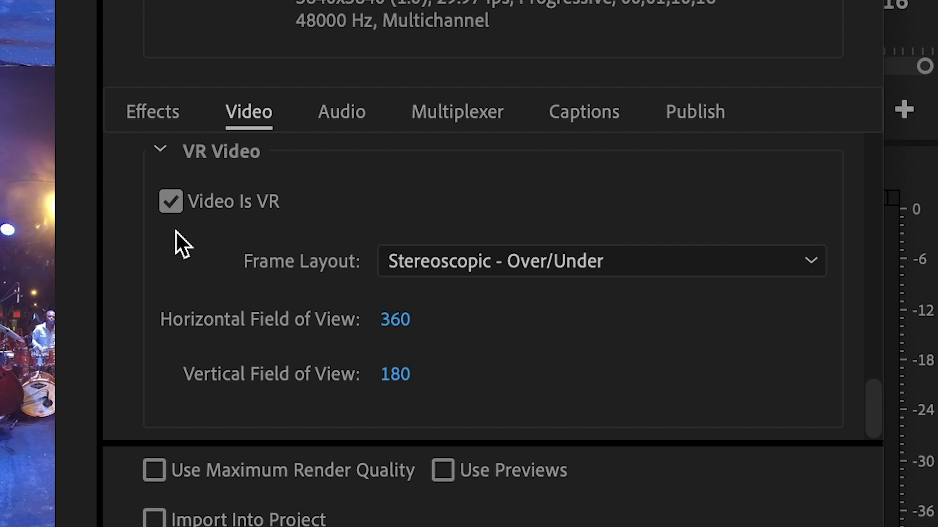
Keep the Stereoscopic - Over/Under VR layout and 4.0 audio channels for the export
{"action": "left_click", "coordinate": [818, 276]}
{"action": "left_click", "coordinate": [798, 329]}
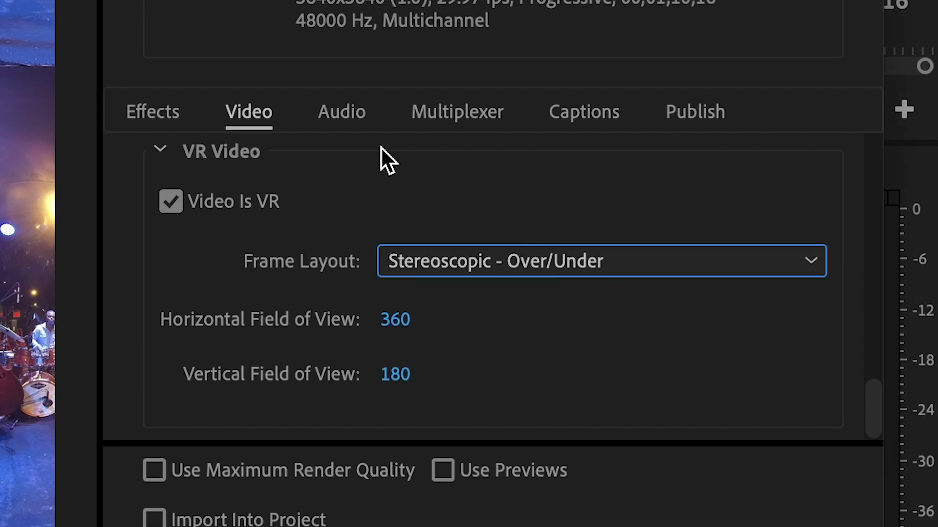
{"action": "left_click", "coordinate": [362, 121]}
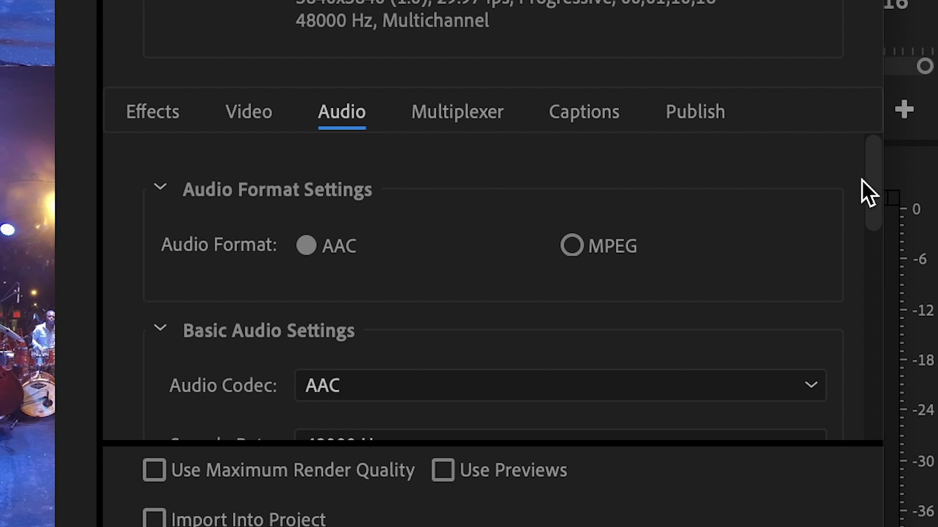
{"action": "left_click_drag", "start_coordinate": [866, 183], "coordinate": [867, 259]}
{"action": "left_click", "coordinate": [814, 272]}
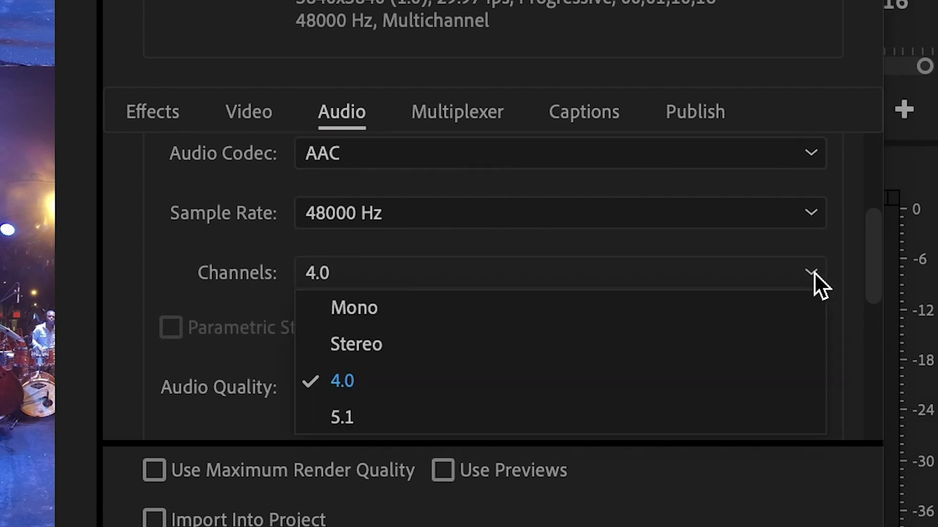
{"action": "left_click", "coordinate": [764, 376]}
{"action": "left_click_drag", "start_coordinate": [872, 294], "coordinate": [882, 426]}
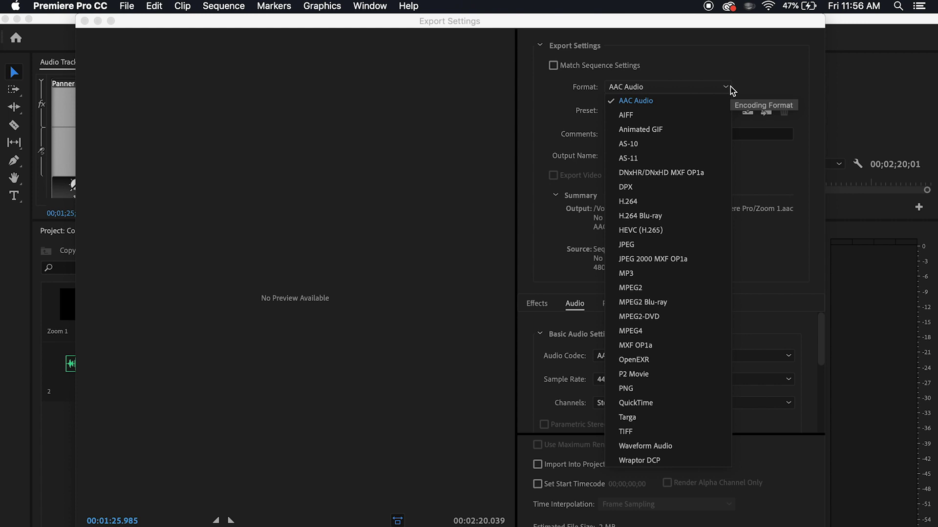
Export audio as Waveform Audio, 48000 Hz, 4 Channel, and start picking the 360 video to tag
{"action": "left_click", "coordinate": [703, 448]}
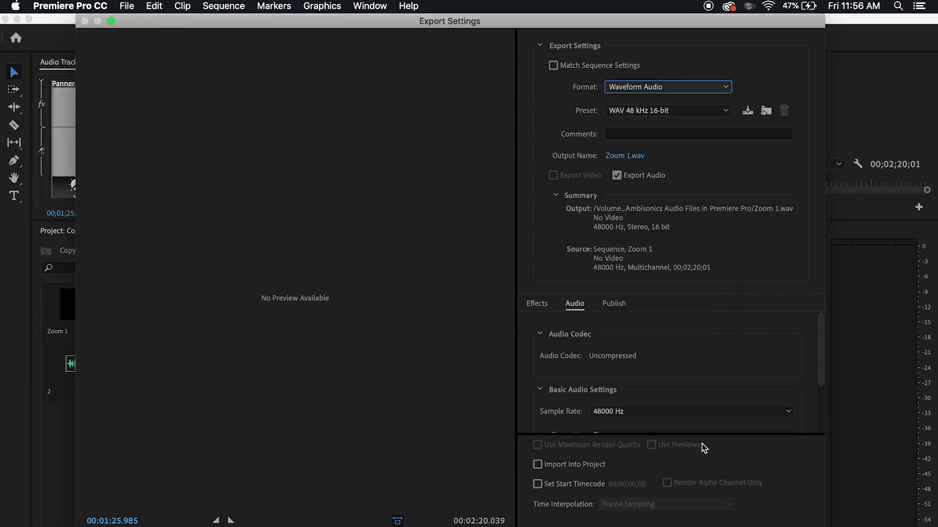
{"action": "scroll", "coordinate": [819, 370], "scroll_direction": "down", "scroll_amount": 3}
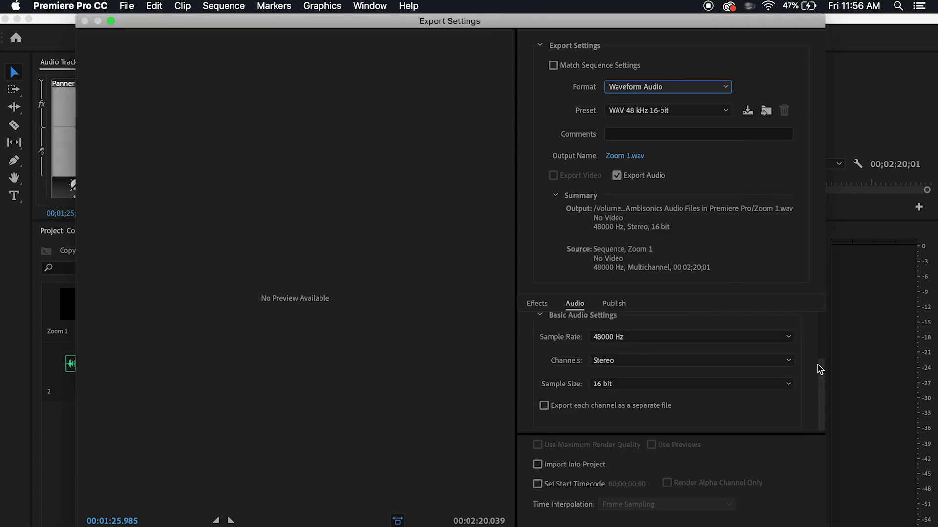
{"action": "left_click", "coordinate": [787, 337]}
{"action": "left_click", "coordinate": [763, 439]}
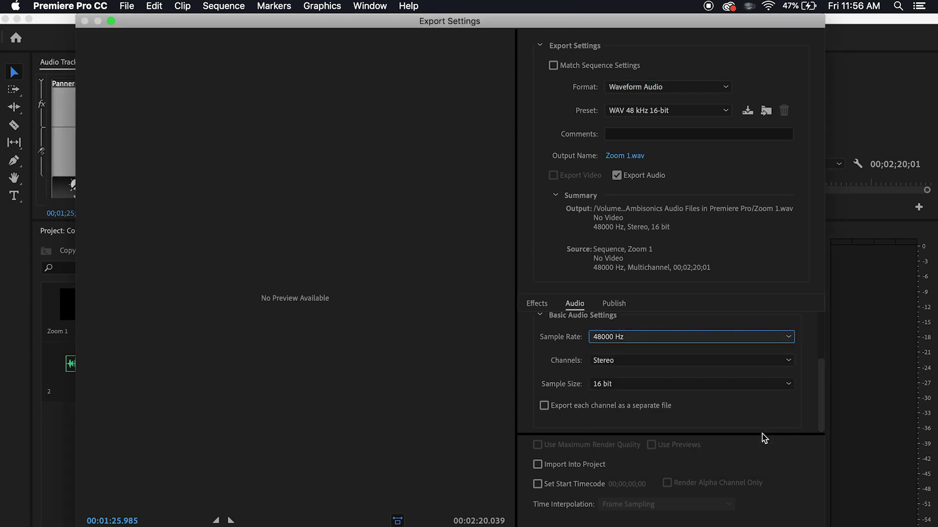
{"action": "left_click", "coordinate": [788, 360]}
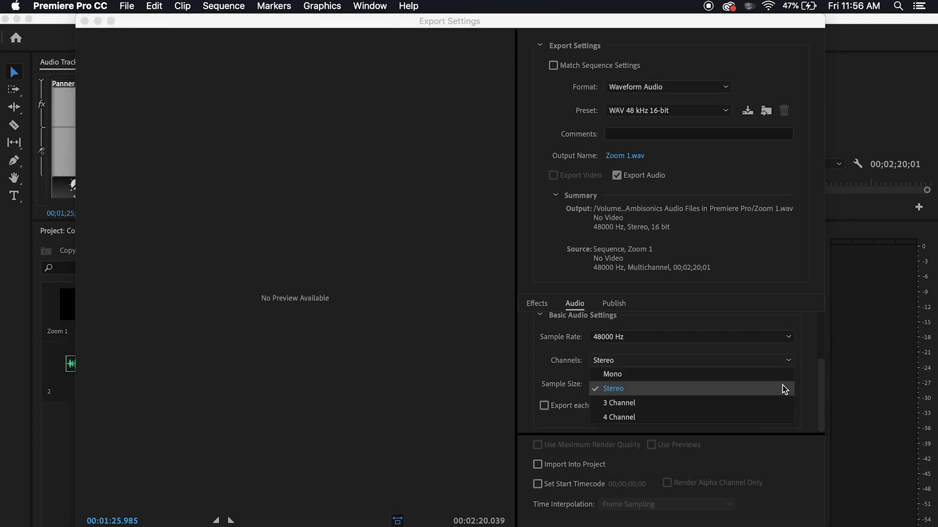
{"action": "left_click", "coordinate": [780, 418]}
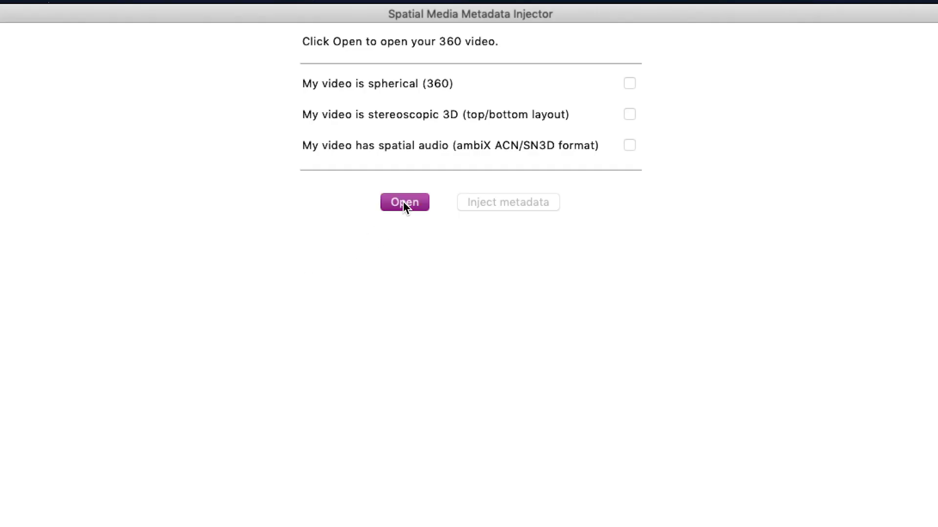
{"action": "left_click", "coordinate": [403, 201]}
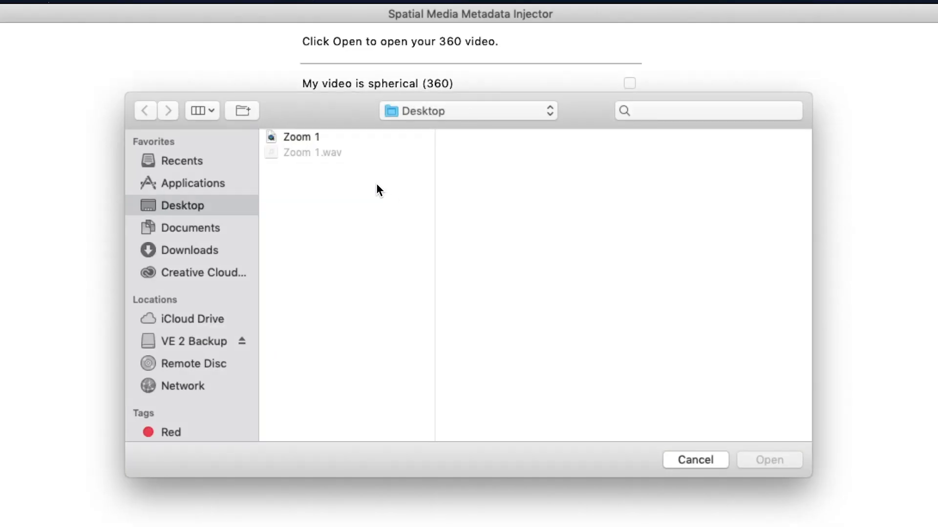
Load Zoom 1, inject spherical, top/bottom stereo and spatial audio metadata, saving Zoom 1_injected.mov
{"action": "left_click", "coordinate": [311, 136]}
{"action": "left_click", "coordinate": [769, 460]}
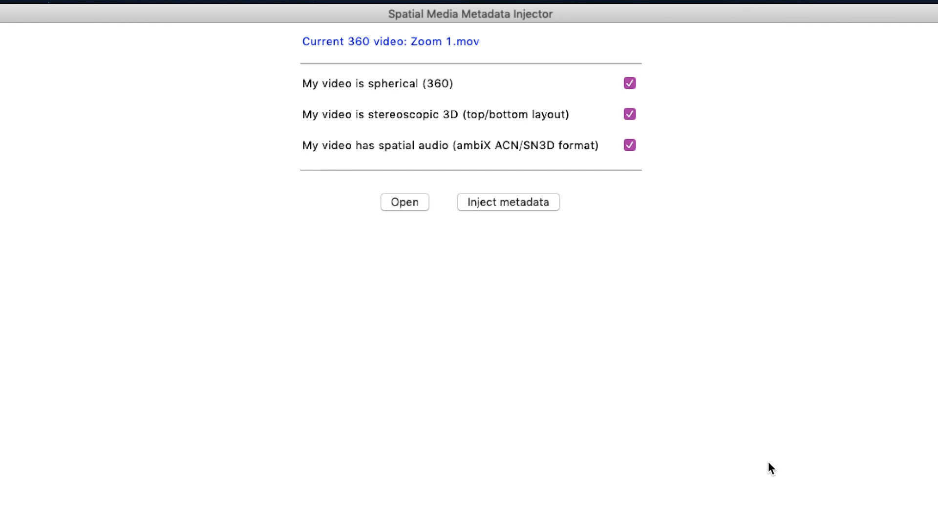
{"action": "left_click", "coordinate": [507, 202]}
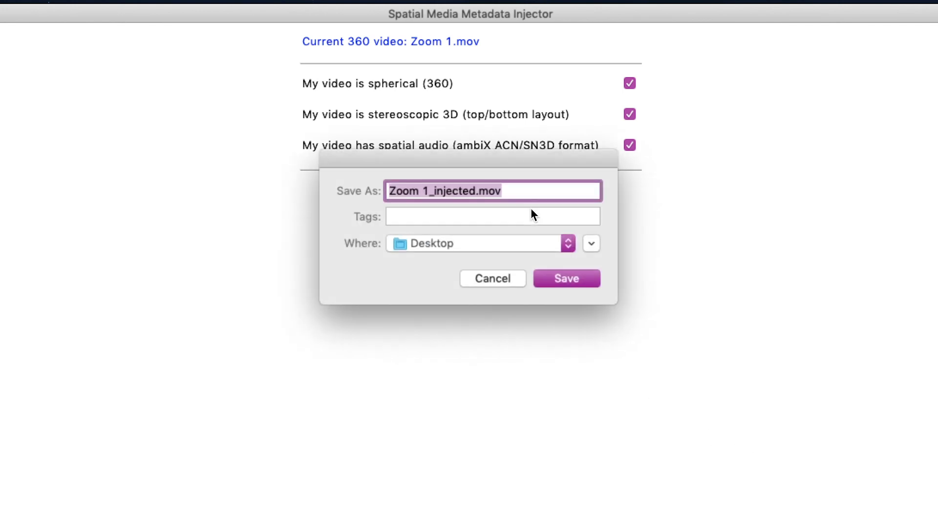
{"action": "key", "text": "Return"}
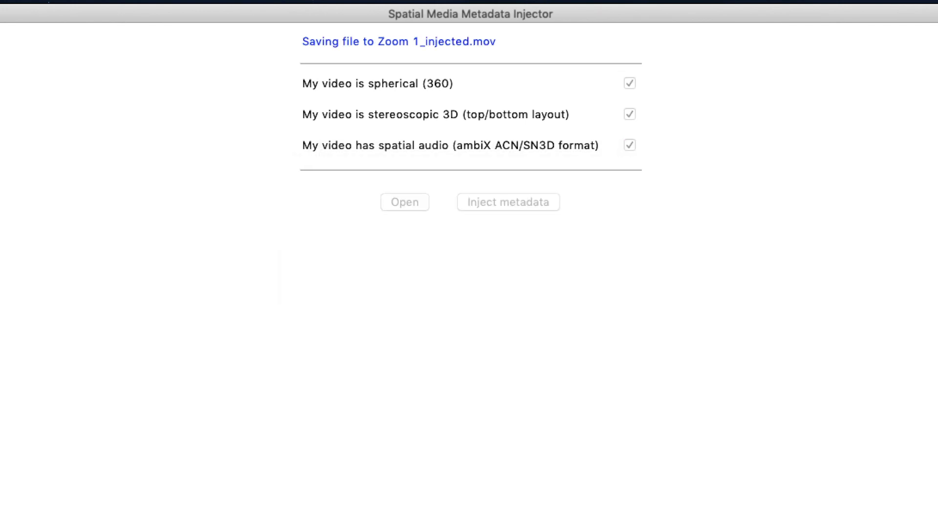